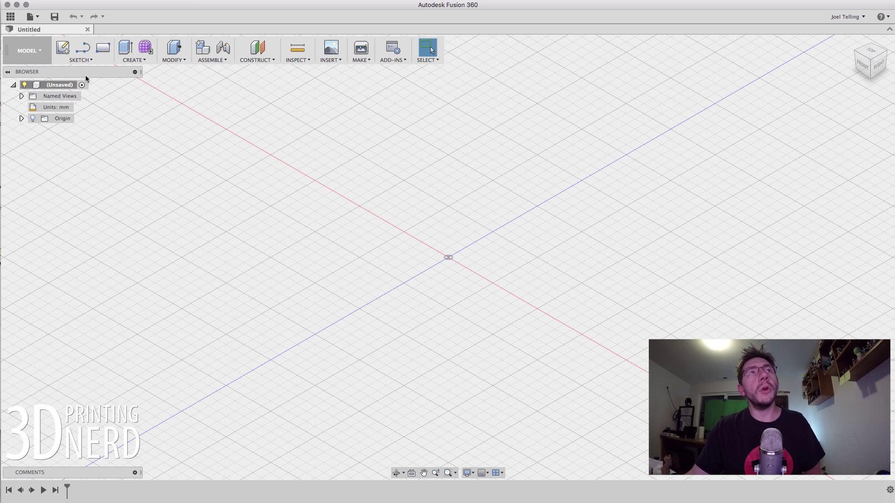
Create a new sketch on the front origin plane.
{"action": "left_click", "coordinate": [63, 48]}
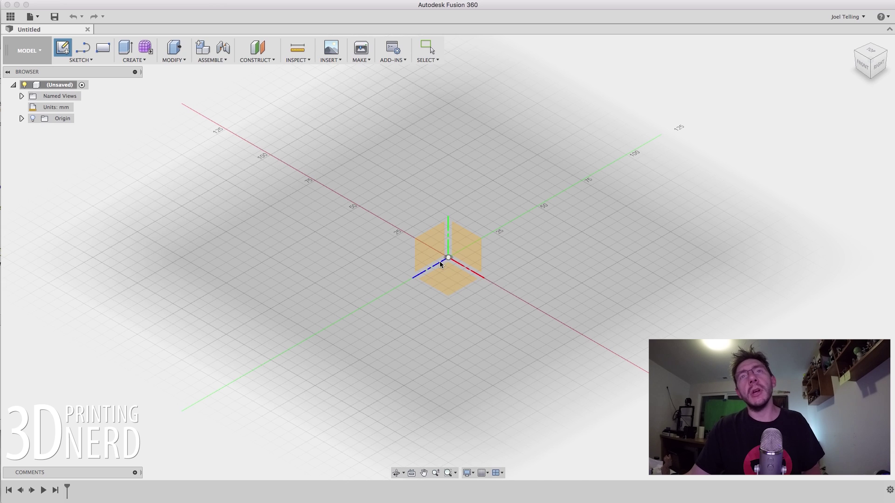
{"action": "left_click", "coordinate": [472, 252]}
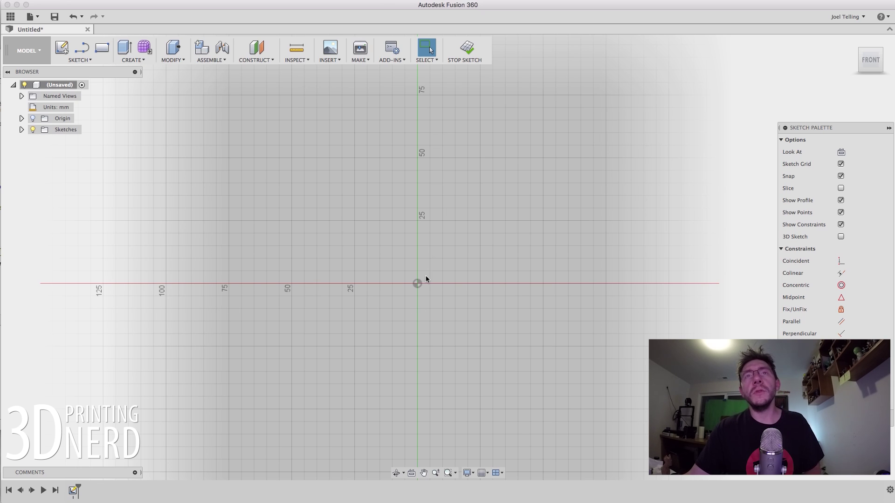
{"action": "scroll", "coordinate": [426, 276], "scroll_direction": "up", "scroll_amount": 2}
{"action": "scroll", "coordinate": [426, 276], "scroll_direction": "up", "scroll_amount": 3}
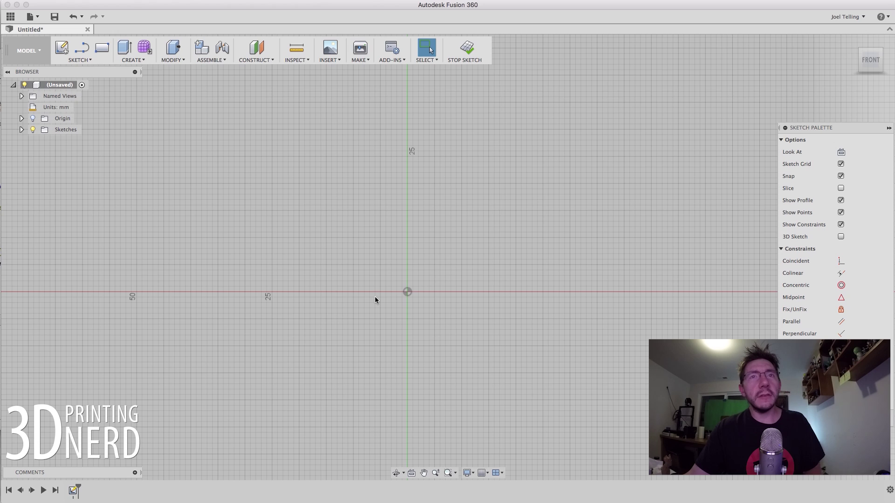
{"action": "scroll", "coordinate": [375, 297], "scroll_direction": "down", "scroll_amount": 4}
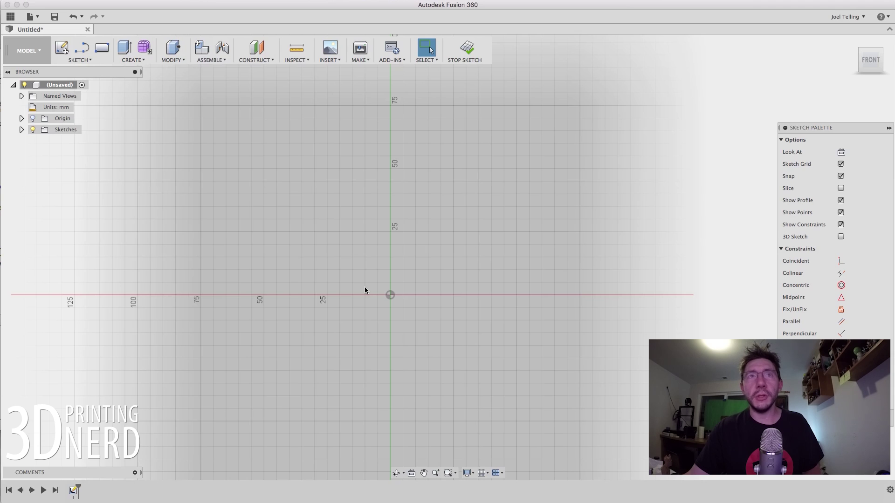
{"action": "scroll", "coordinate": [365, 289], "scroll_direction": "up", "scroll_amount": 5}
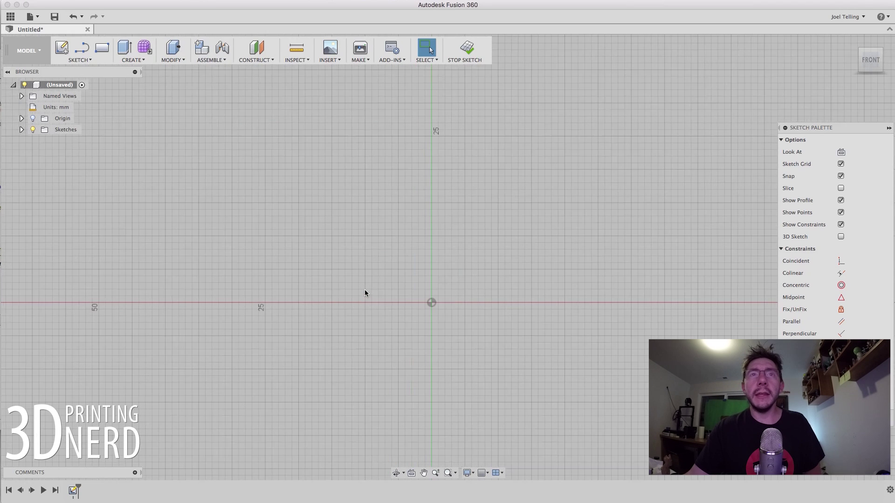
{"action": "mouse_move", "coordinate": [360, 273]}
{"action": "middle_mouse_down"}
{"action": "mouse_move", "coordinate": [445, 295]}
{"action": "mouse_move", "coordinate": [410, 295]}
{"action": "middle_mouse_up"}
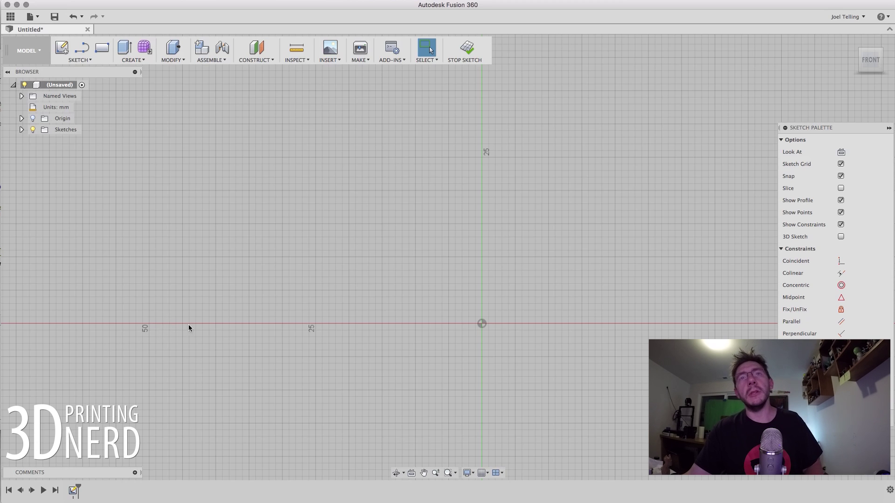
{"action": "left_click", "coordinate": [482, 324]}
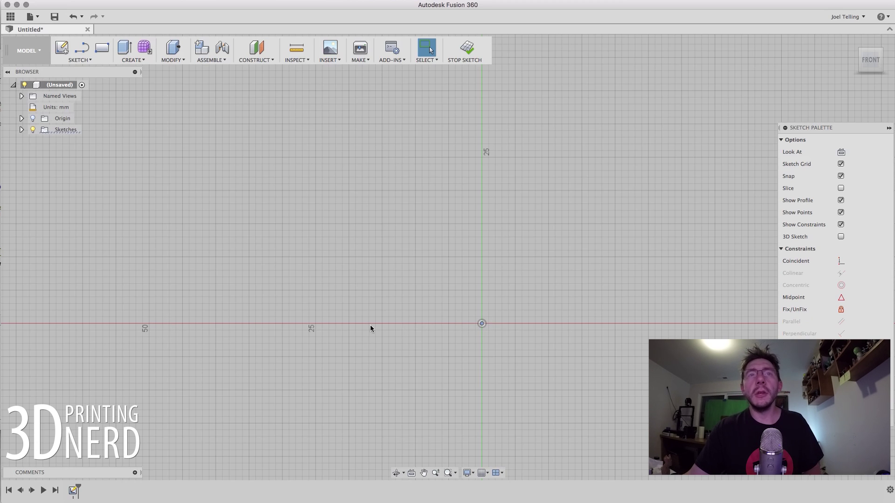
{"action": "left_click", "coordinate": [148, 326]}
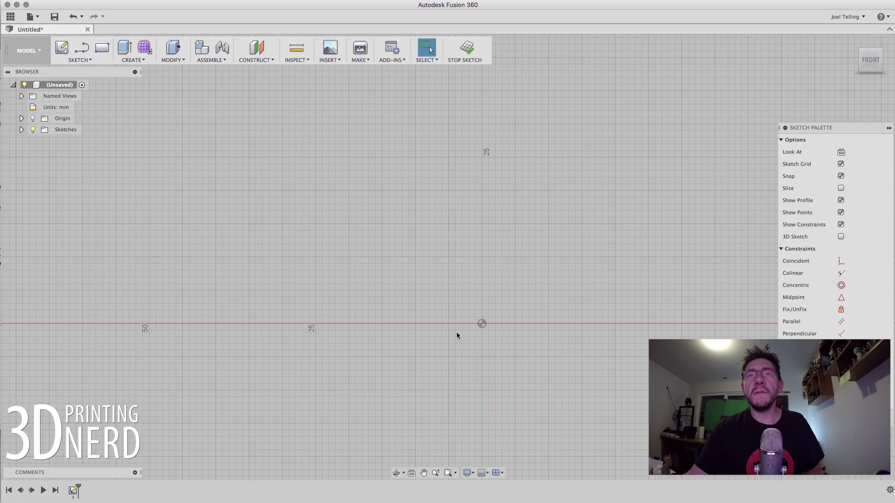
{"action": "scroll", "coordinate": [292, 145], "scroll_direction": "up", "scroll_amount": 2}
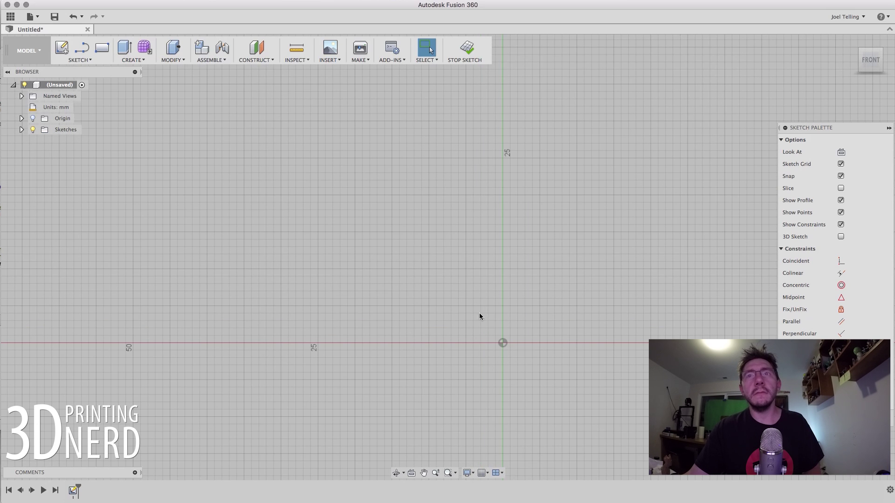
Draw the profile's upper edge with lines: about 36.4 mm at 164.1° from 5 mm above the origin, plus about 10 mm horizontally away from it.
{"action": "left_click", "coordinate": [79, 60]}
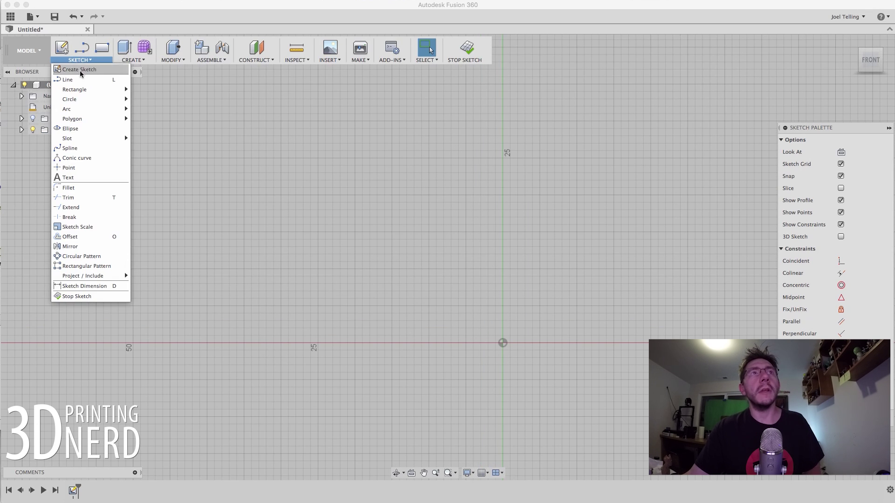
{"action": "left_click", "coordinate": [79, 80]}
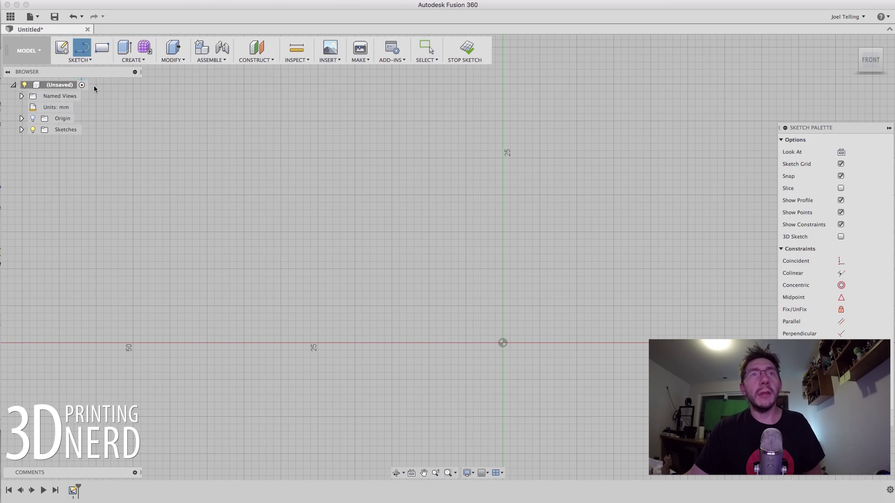
{"action": "left_click", "coordinate": [502, 306]}
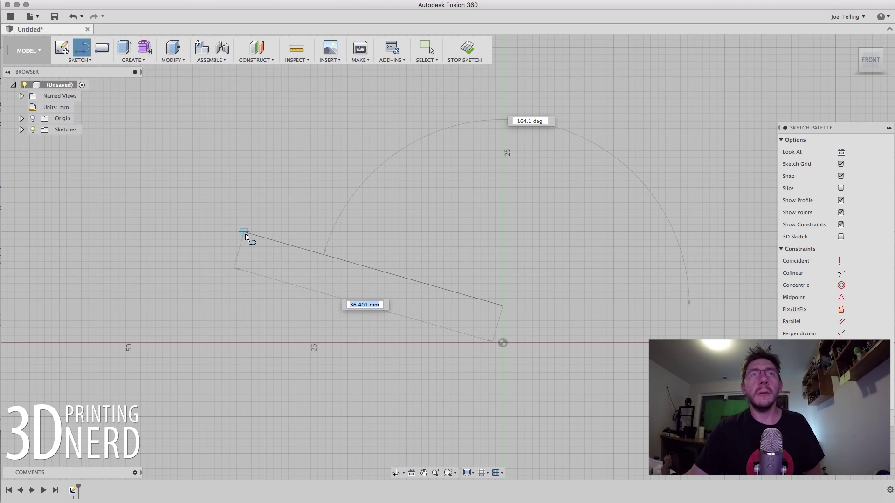
{"action": "left_click", "coordinate": [245, 235]}
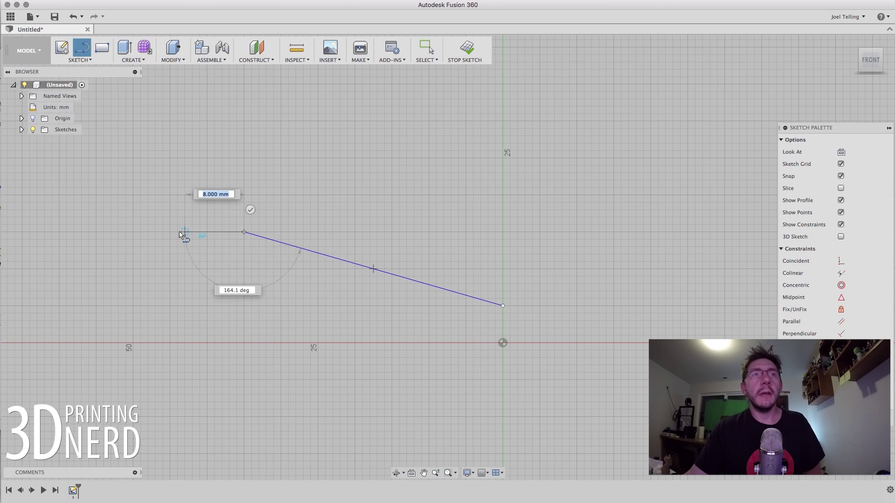
{"action": "left_click", "coordinate": [168, 234]}
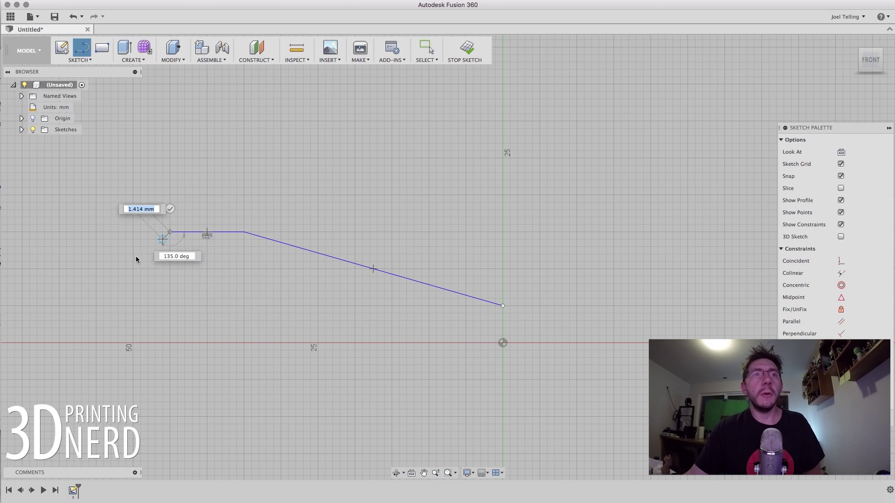
Close the outline with about 7 mm diagonal corners around a 5 mm vertical end, a base line to the origin and a 5 mm vertical edge.
{"action": "left_click", "coordinate": [133, 271]}
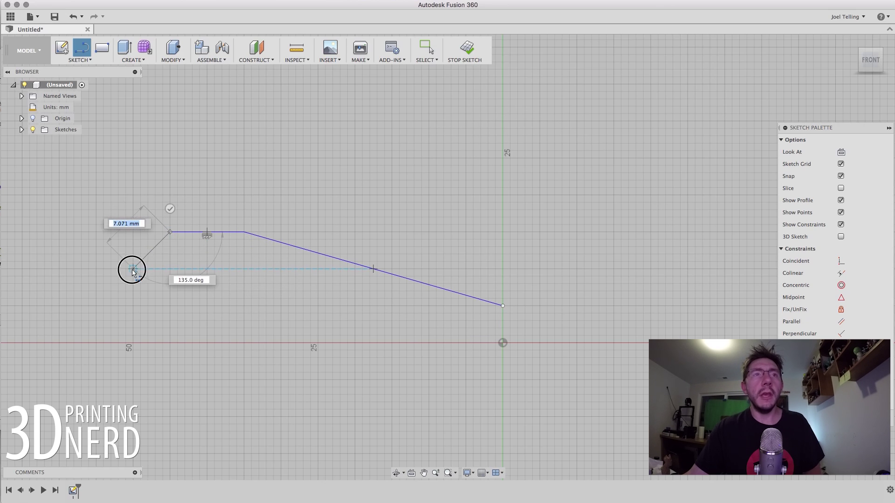
{"action": "left_click", "coordinate": [133, 306]}
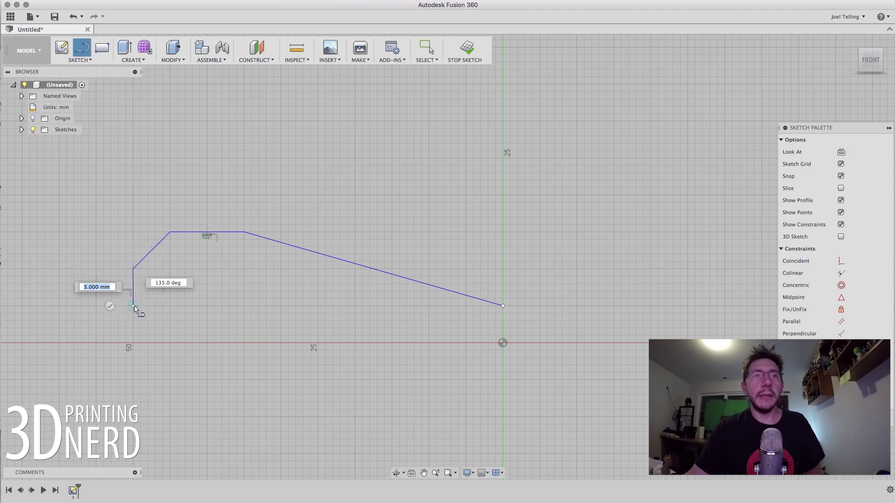
{"action": "left_click", "coordinate": [170, 343]}
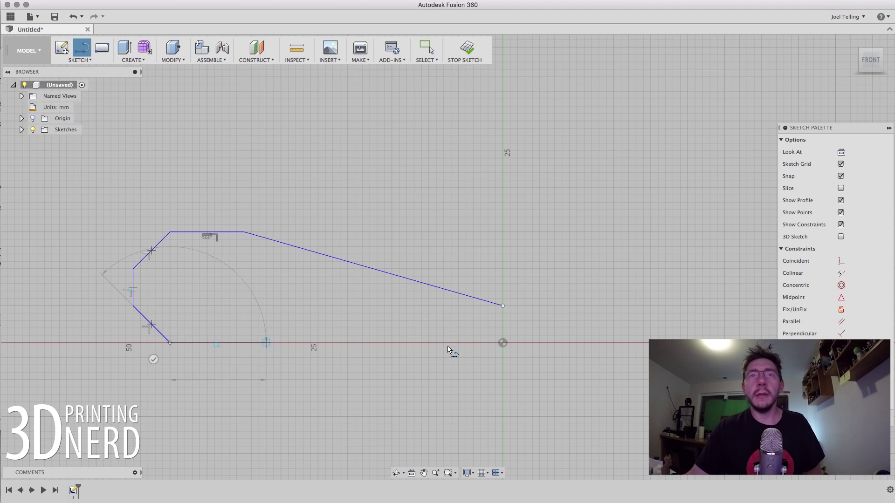
{"action": "left_click", "coordinate": [503, 343]}
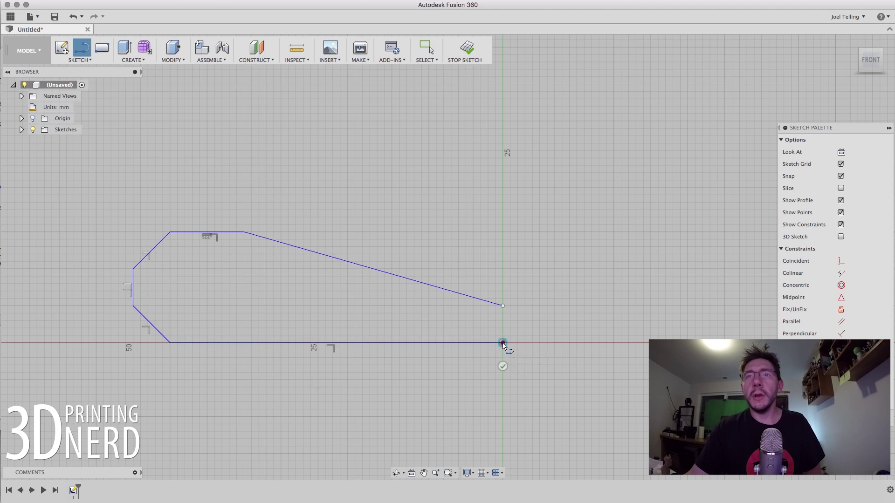
{"action": "left_click", "coordinate": [502, 307]}
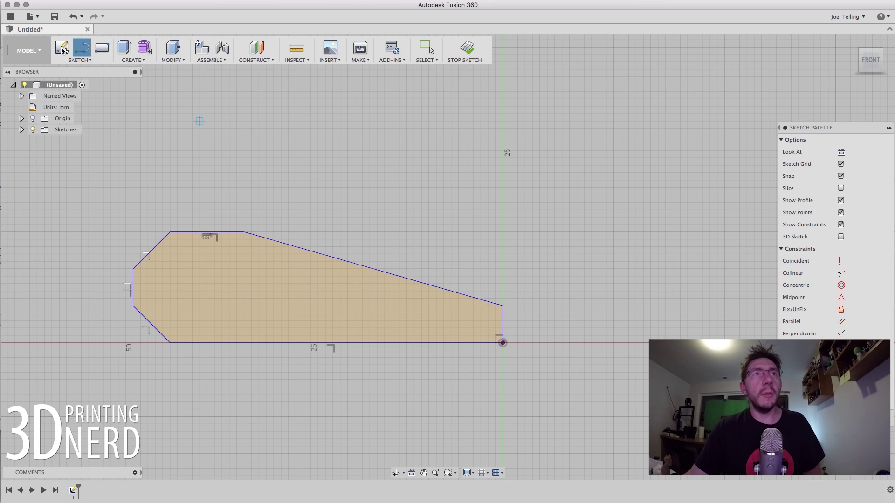
Draw a concave 3-point arc between the ends of the long sloping line, bowing into the profile.
{"action": "left_click", "coordinate": [82, 59]}
{"action": "mouse_move", "coordinate": [102, 111]}
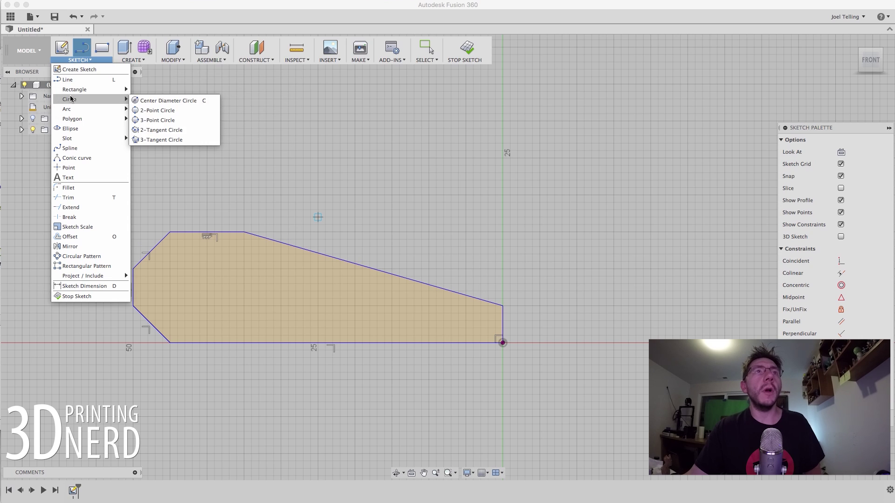
{"action": "mouse_move", "coordinate": [74, 110]}
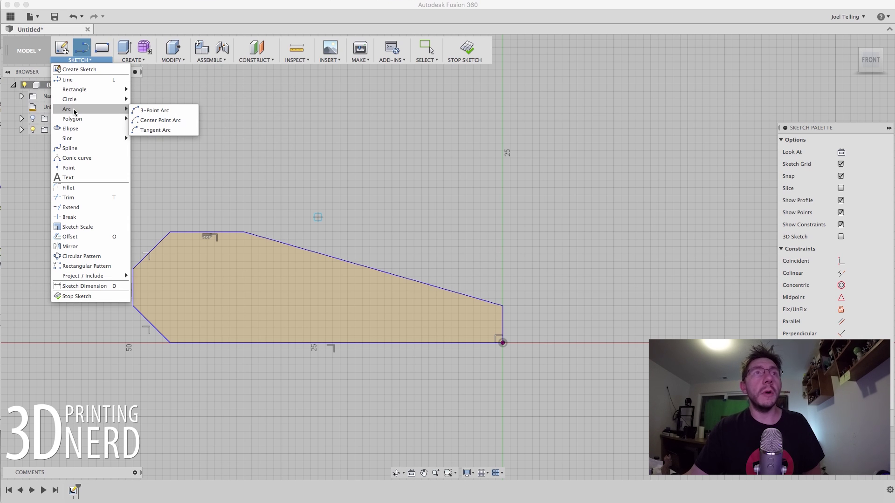
{"action": "left_click", "coordinate": [142, 111]}
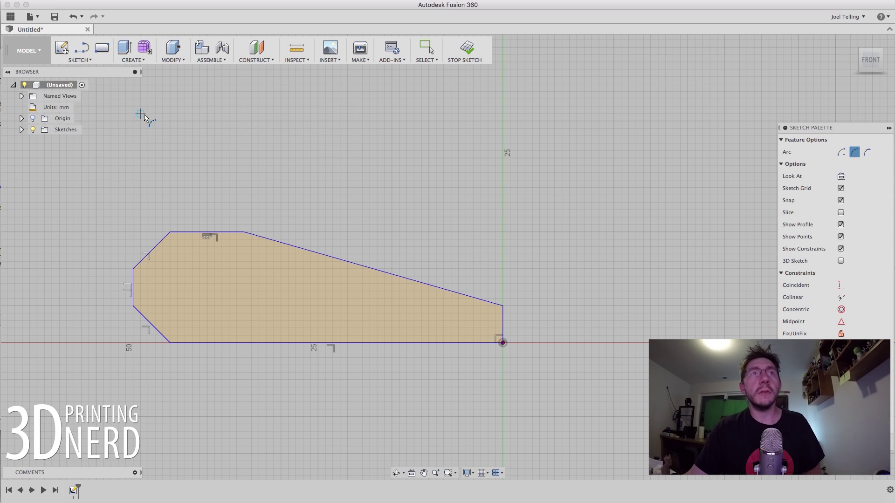
{"action": "left_click", "coordinate": [245, 233]}
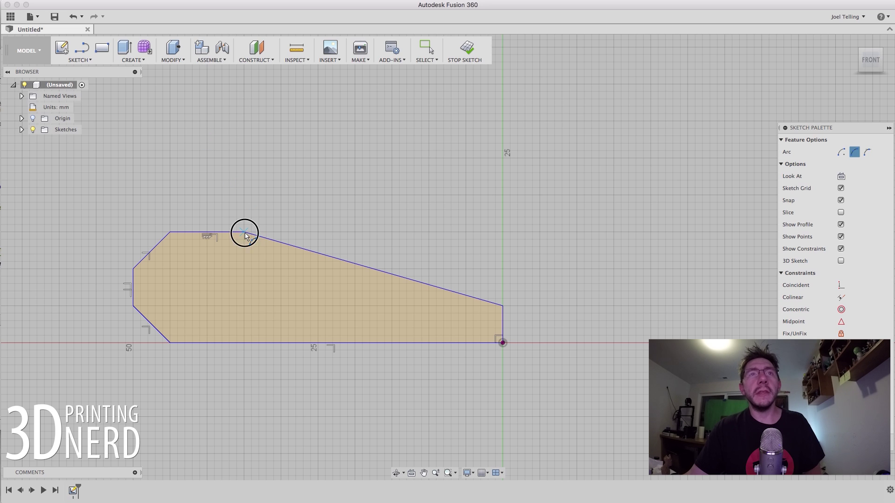
{"action": "left_click", "coordinate": [503, 306]}
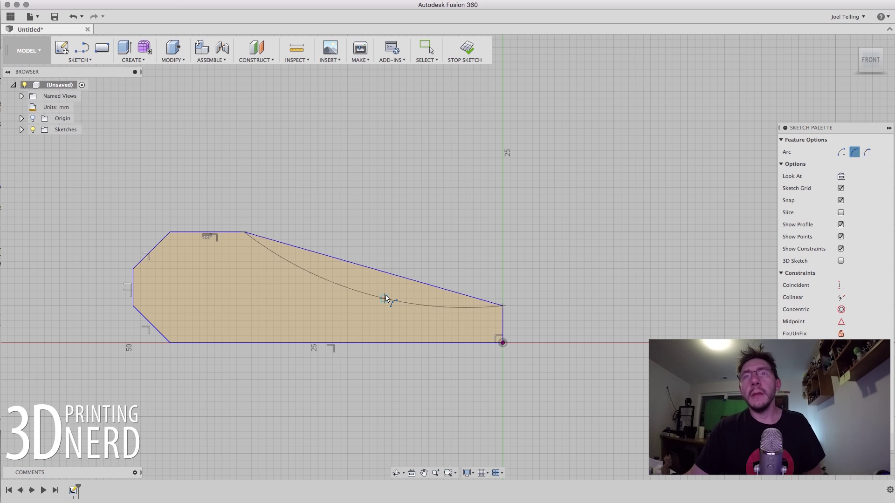
{"action": "left_click", "coordinate": [384, 295]}
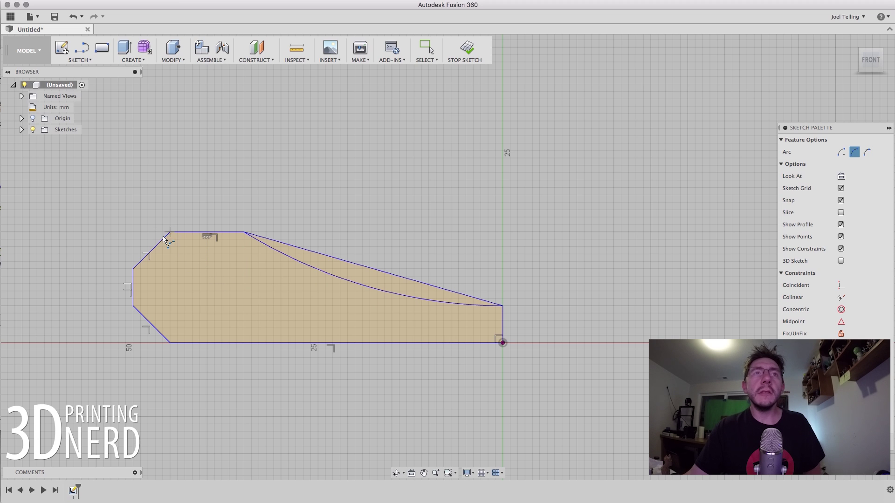
Draw outward-bulging 3-point arcs across both diagonal corners at the tall end of the profile.
{"action": "left_click", "coordinate": [133, 268]}
{"action": "left_click", "coordinate": [145, 243]}
{"action": "left_click", "coordinate": [134, 307]}
{"action": "left_click", "coordinate": [171, 344]}
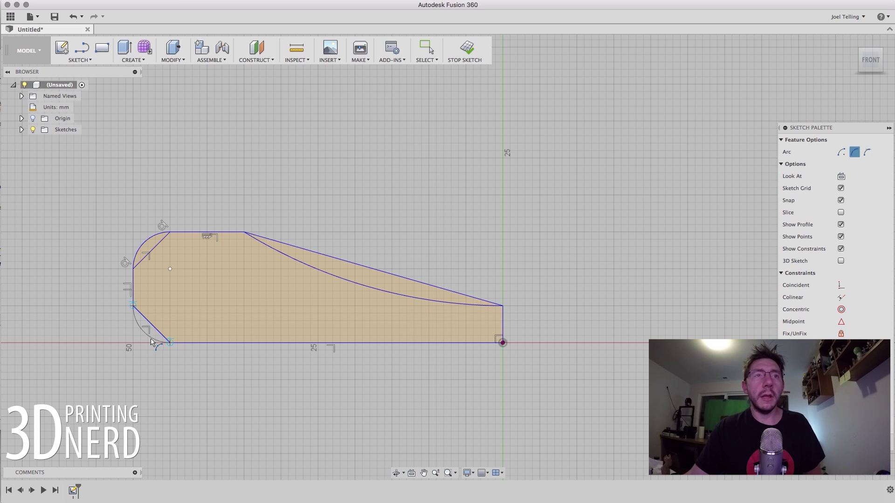
{"action": "left_click", "coordinate": [162, 352]}
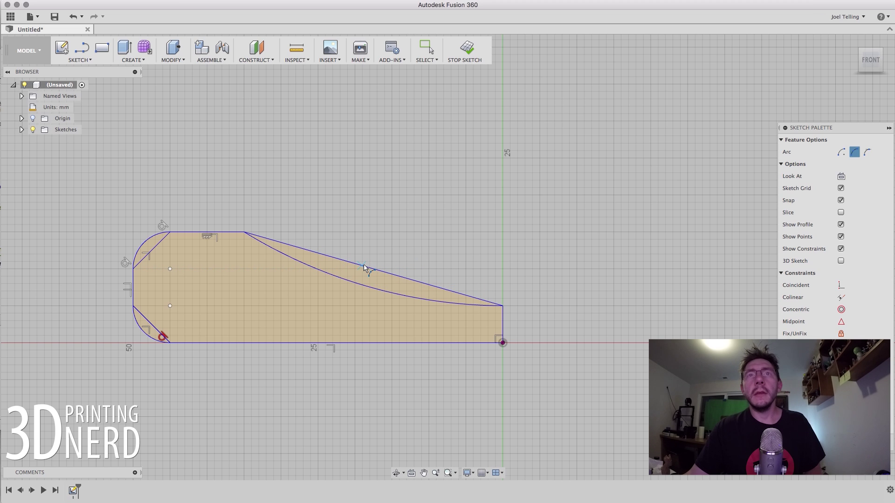
{"action": "key", "text": "Escape"}
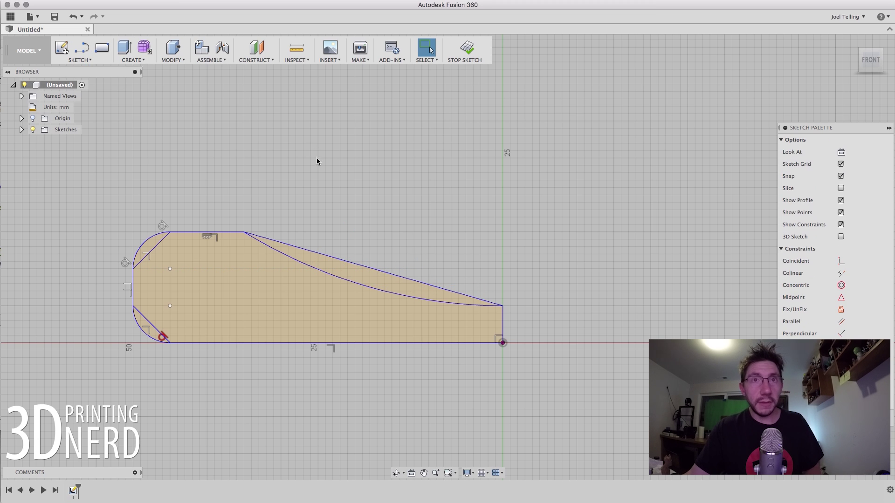
Delete the long sloping line and the two diagonal corner lines, keeping the arcs as the outline.
{"action": "left_click", "coordinate": [368, 268]}
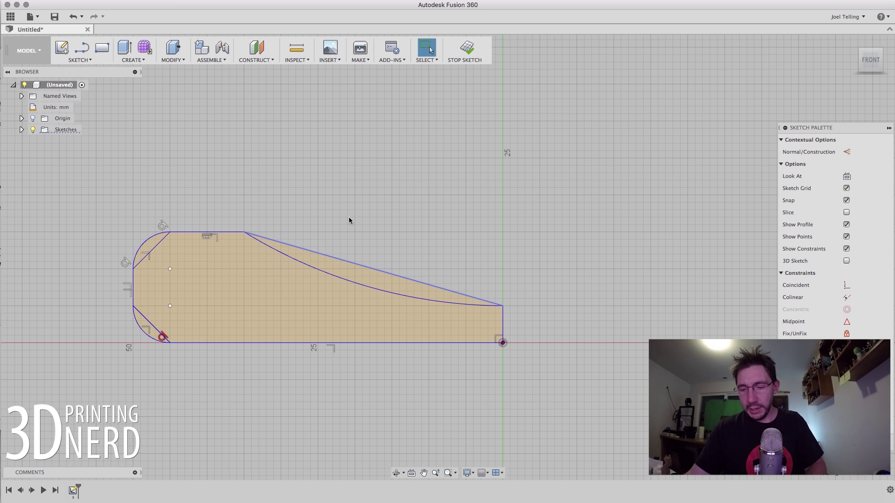
{"action": "key", "text": "Delete"}
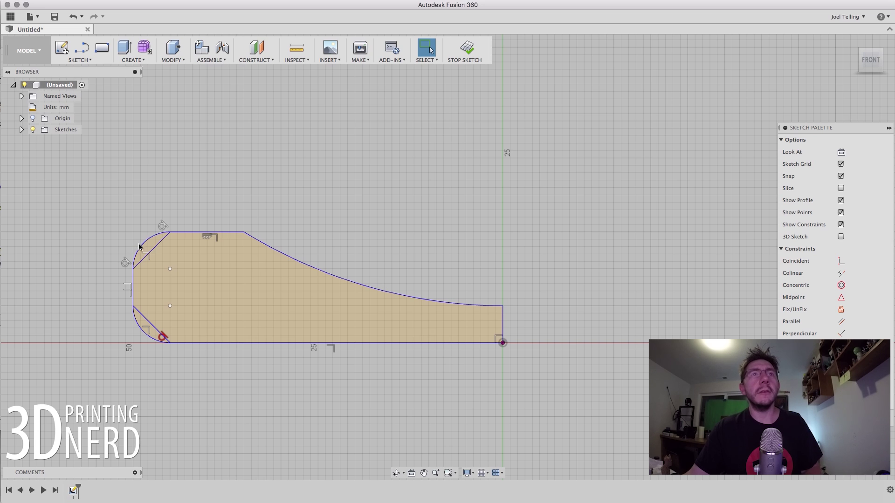
{"action": "left_click", "coordinate": [154, 248]}
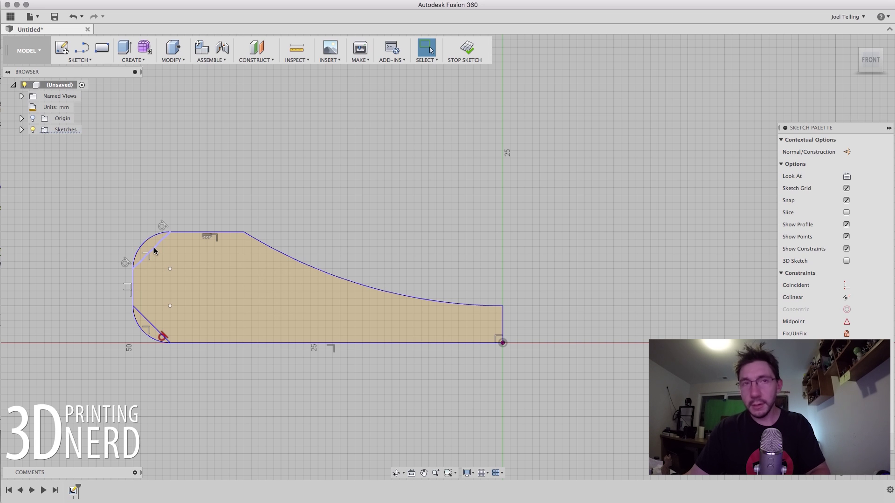
{"action": "key", "text": "Delete"}
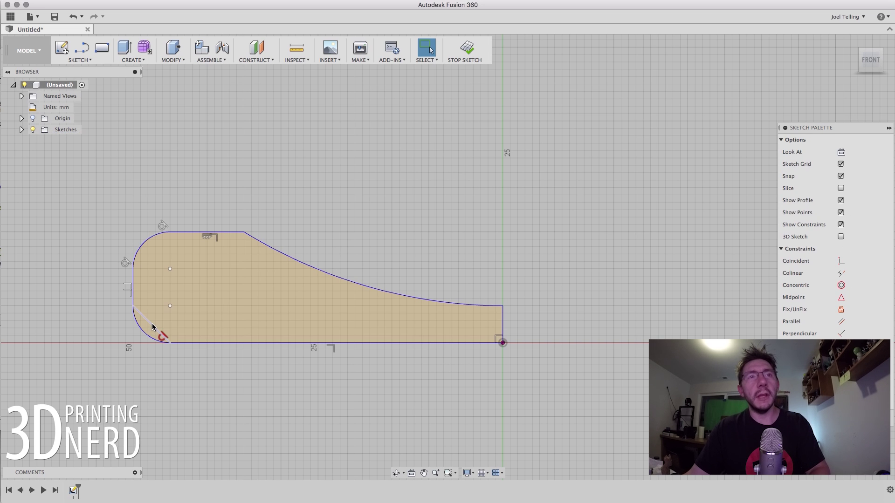
{"action": "left_click", "coordinate": [153, 326]}
{"action": "key", "text": "Delete"}
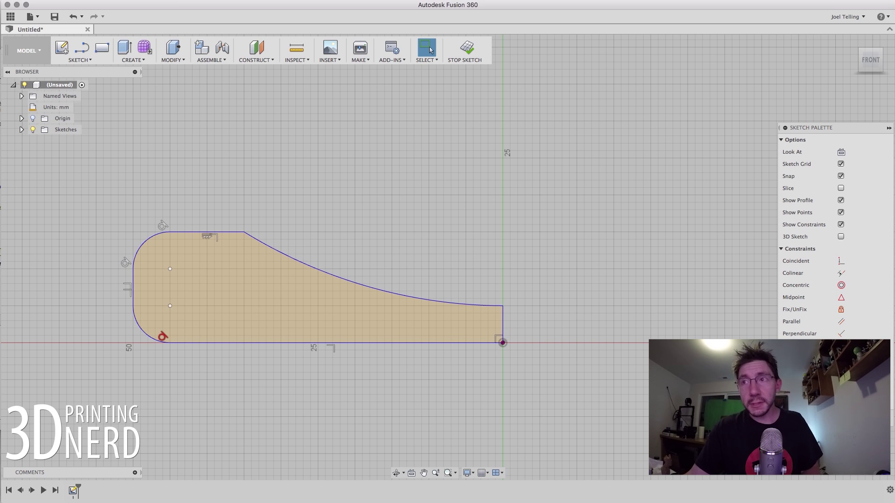
Finish the profile sketch and return to the modelling environment.
{"action": "scroll", "coordinate": [606, 321], "scroll_direction": "down", "scroll_amount": 2}
{"action": "scroll", "coordinate": [586, 331], "scroll_direction": "up", "scroll_amount": 4}
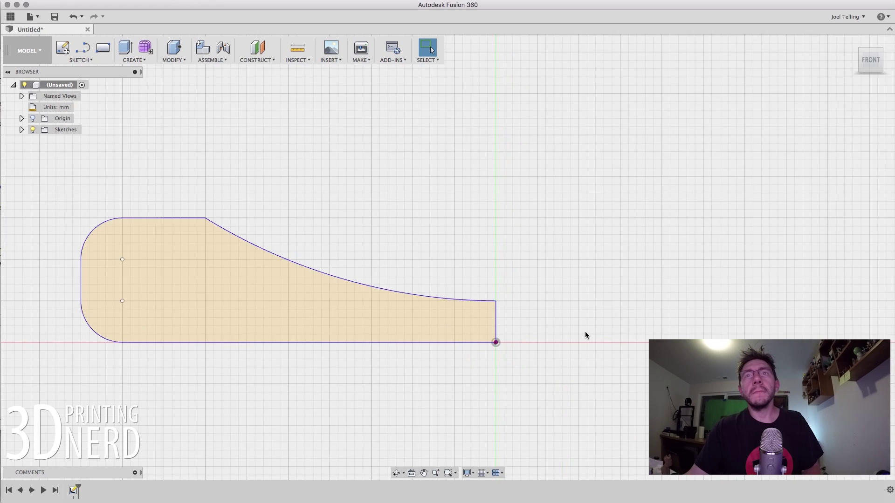
{"action": "scroll", "coordinate": [585, 331], "scroll_direction": "down", "scroll_amount": 3}
{"action": "middle_click_drag", "start_coordinate": [600, 329], "coordinate": [515, 298]}
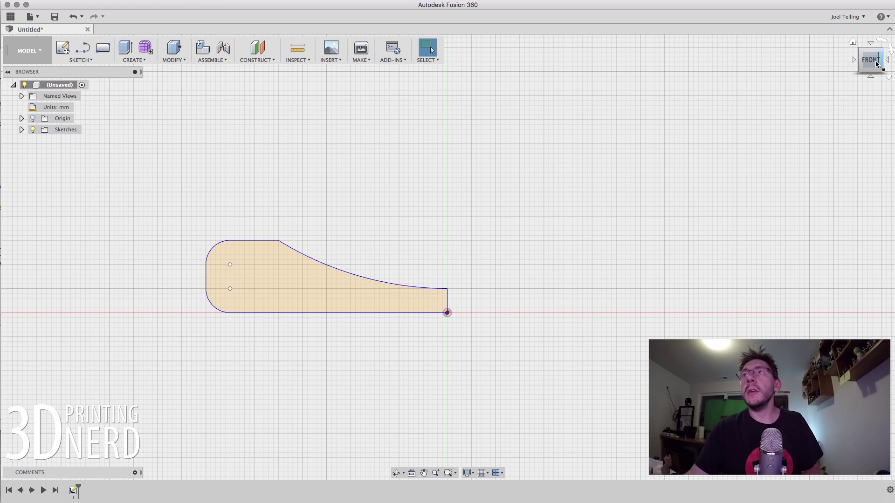
Switch to the home view and inspect the finished profile and its position at the origin from several angles.
{"action": "left_click", "coordinate": [852, 42]}
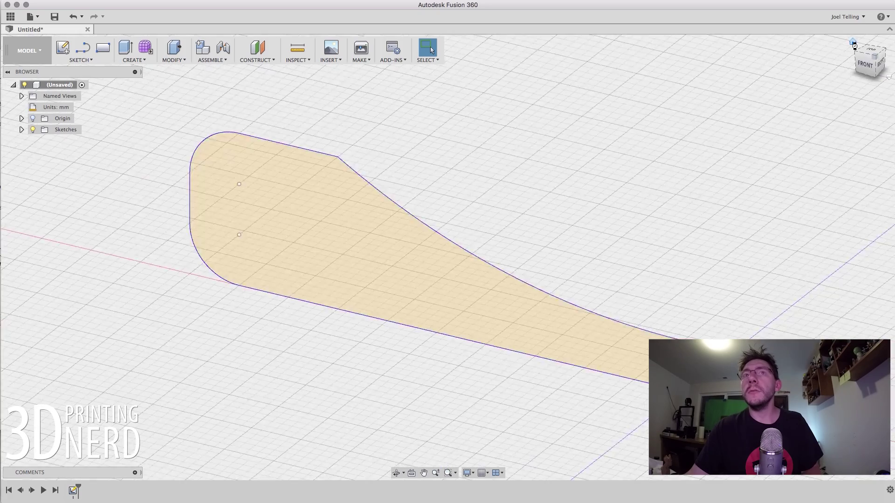
{"action": "scroll", "coordinate": [547, 312], "scroll_direction": "down", "scroll_amount": 5}
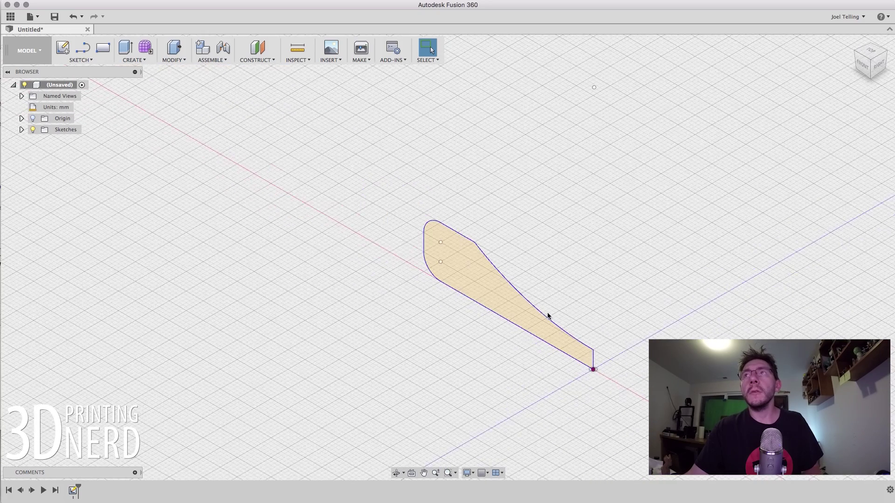
{"action": "middle_click_drag", "start_coordinate": [665, 313], "coordinate": [485, 256]}
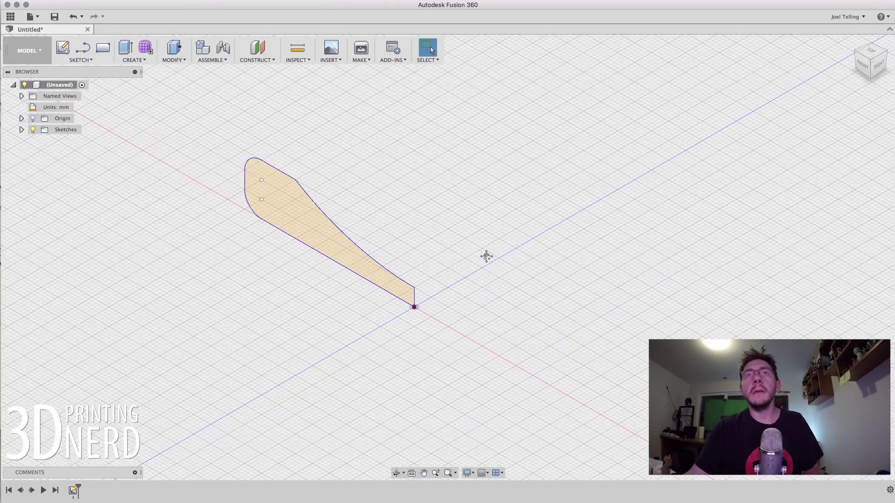
{"action": "key", "text": "Escape"}
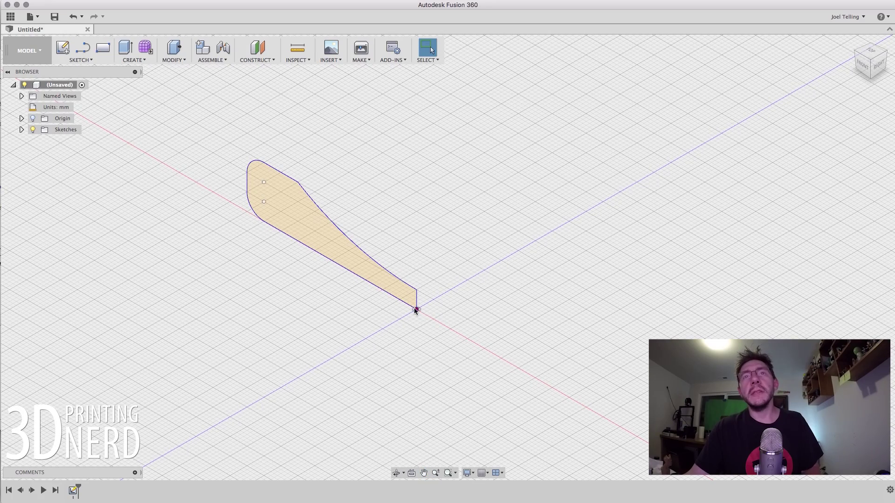
{"action": "mouse_move", "coordinate": [473, 328]}
{"action": "middle_mouse_down", "text": "shift"}
{"action": "mouse_move", "coordinate": [425, 322]}
{"action": "mouse_move", "coordinate": [442, 311]}
{"action": "mouse_move", "coordinate": [409, 299]}
{"action": "mouse_move", "coordinate": [464, 309]}
{"action": "mouse_move", "coordinate": [481, 336]}
{"action": "middle_mouse_up", "text": "shift"}
{"action": "scroll", "coordinate": [483, 333], "scroll_direction": "down", "scroll_amount": 3}
{"action": "scroll", "coordinate": [484, 334], "scroll_direction": "up", "scroll_amount": 5}
{"action": "scroll", "coordinate": [484, 334], "scroll_direction": "down", "scroll_amount": 5}
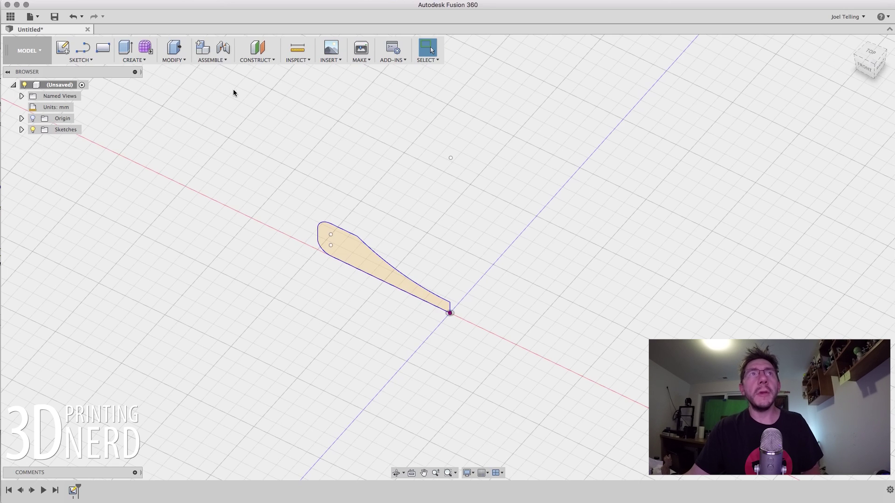
Revolve the profile 360 degrees around the vertical origin axis as a new body.
{"action": "left_click", "coordinate": [136, 59]}
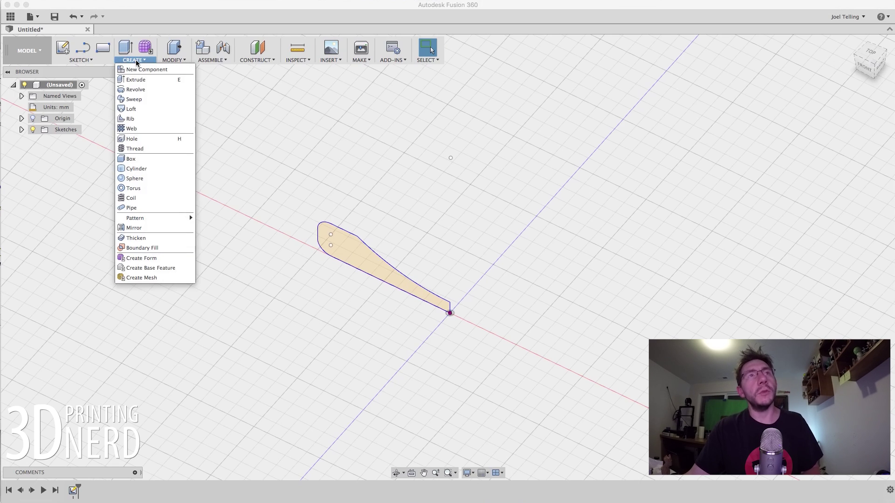
{"action": "left_click", "coordinate": [134, 90]}
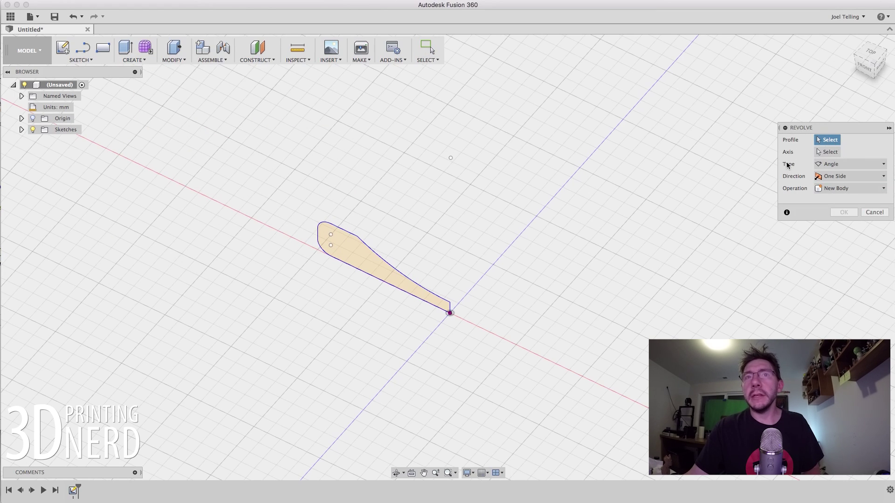
{"action": "left_click", "coordinate": [372, 261]}
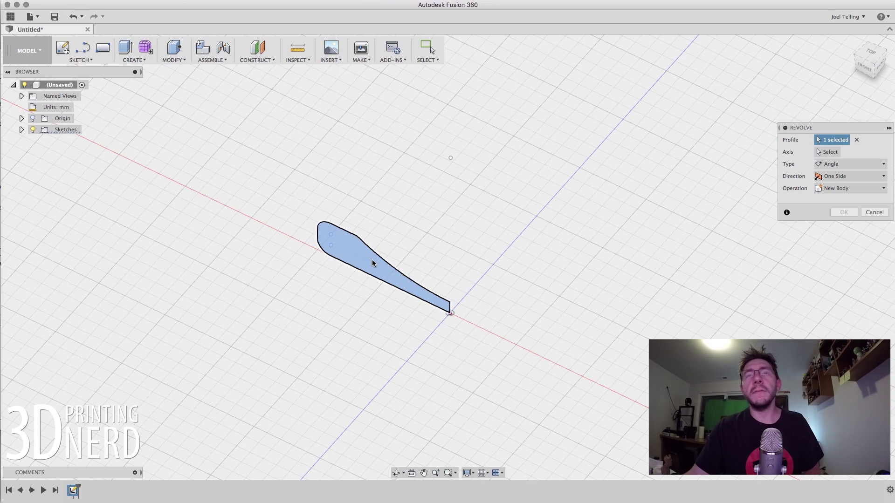
{"action": "left_click", "coordinate": [828, 153]}
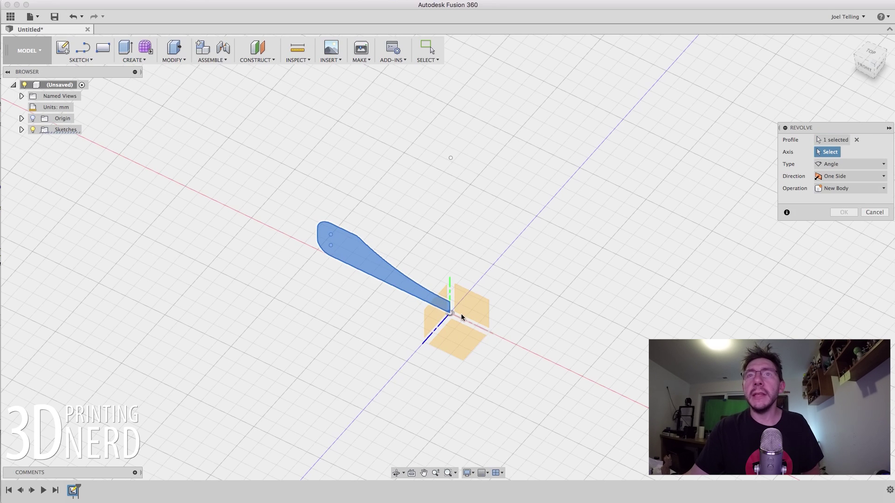
{"action": "left_click", "coordinate": [450, 290]}
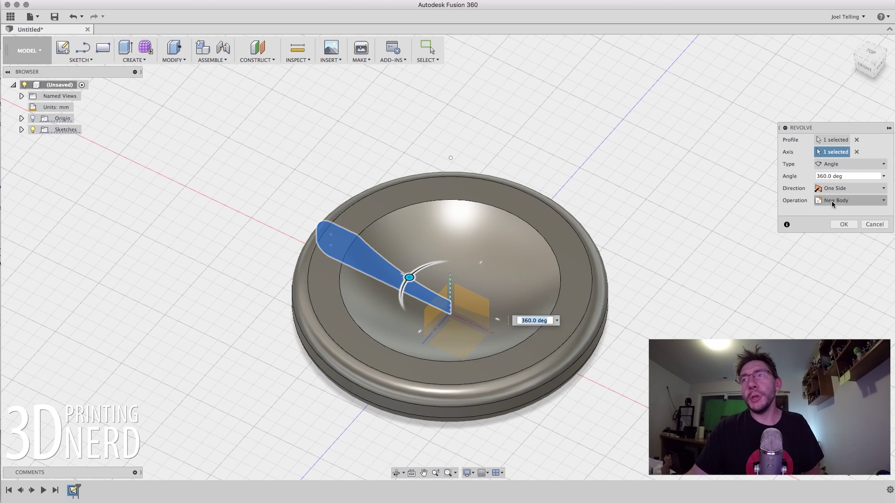
{"action": "left_click", "coordinate": [843, 225]}
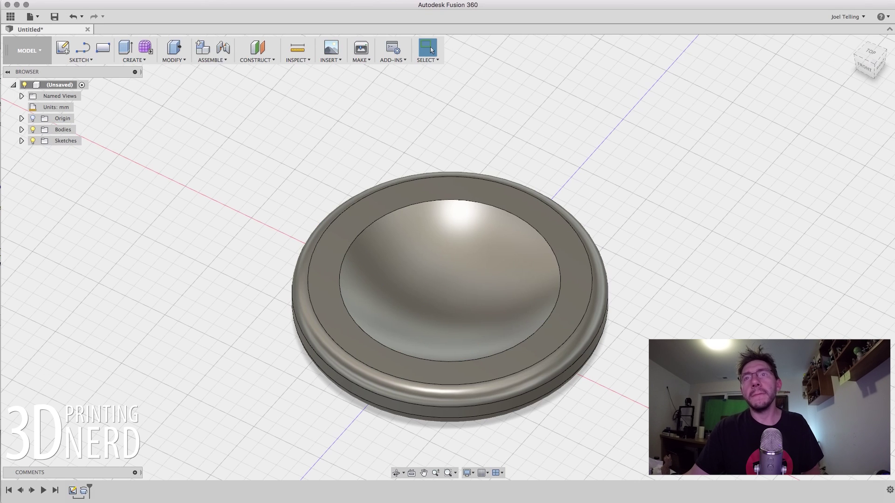
View the revolved disc from above, expand the document's sketches and bodies, and select Body1.
{"action": "middle_click_drag", "start_coordinate": [653, 280], "coordinate": [699, 363], "text": "shift"}
{"action": "key", "text": "Escape"}
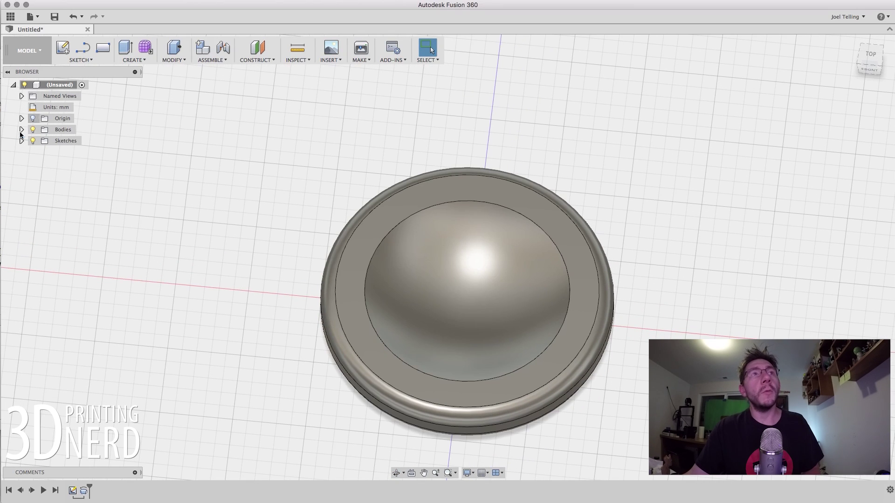
{"action": "left_click", "coordinate": [22, 141]}
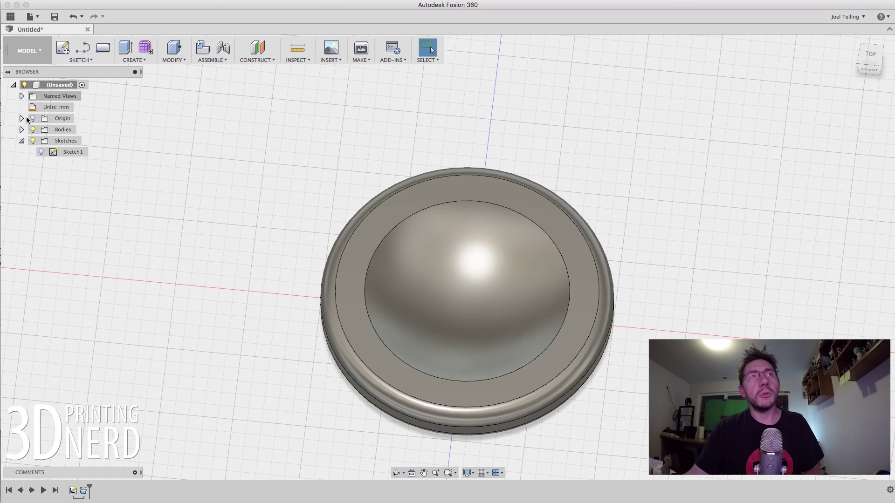
{"action": "left_click", "coordinate": [22, 129]}
{"action": "left_click", "coordinate": [68, 140]}
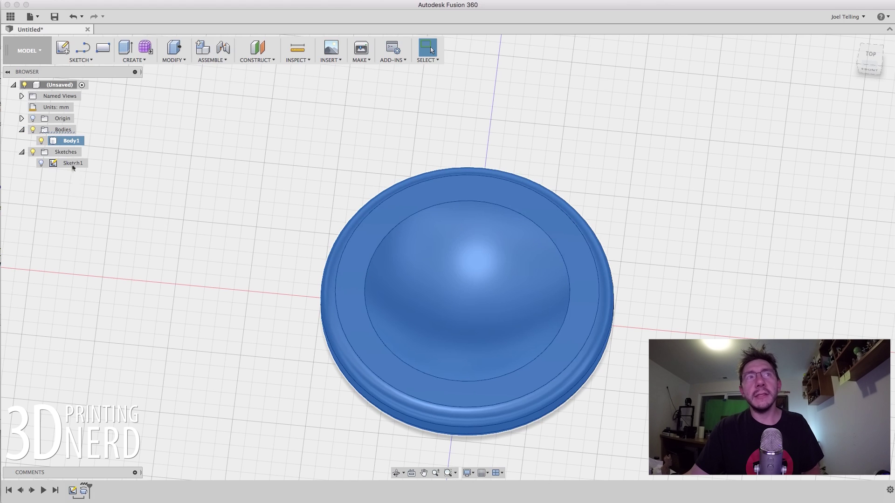
Show Sketch1 inside the revolved body, examine it from a low angle, and hide the sketch again.
{"action": "left_click", "coordinate": [41, 163]}
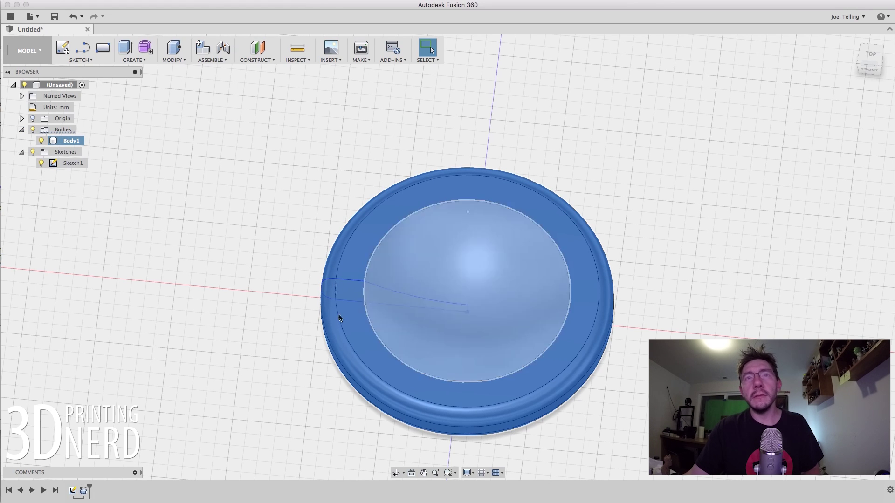
{"action": "middle_click_drag", "start_coordinate": [275, 317], "coordinate": [254, 289], "text": "shift"}
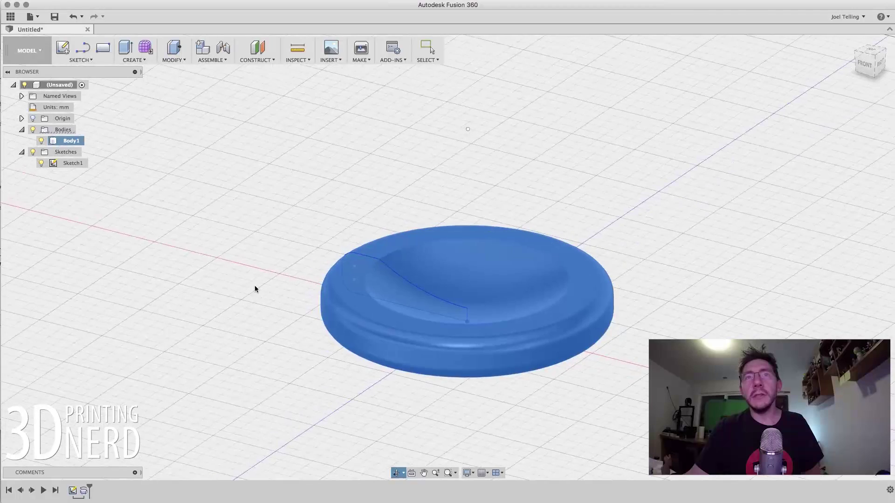
{"action": "key", "text": "Escape"}
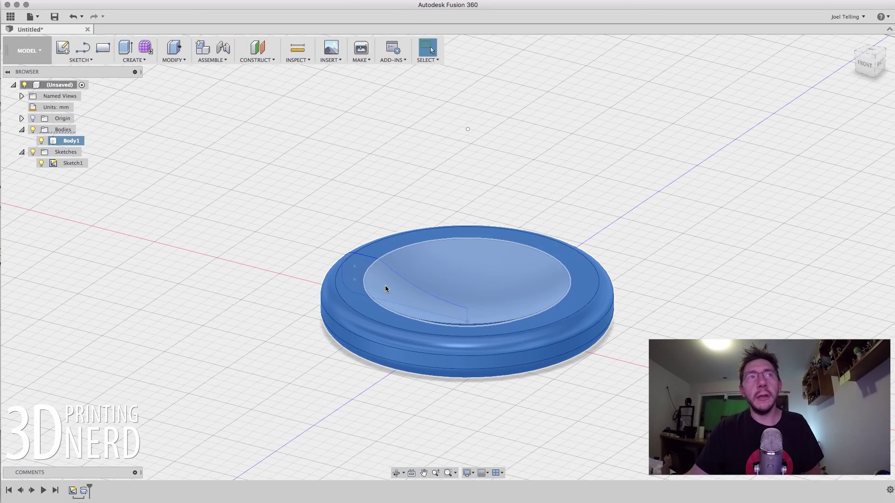
{"action": "left_click", "coordinate": [41, 163]}
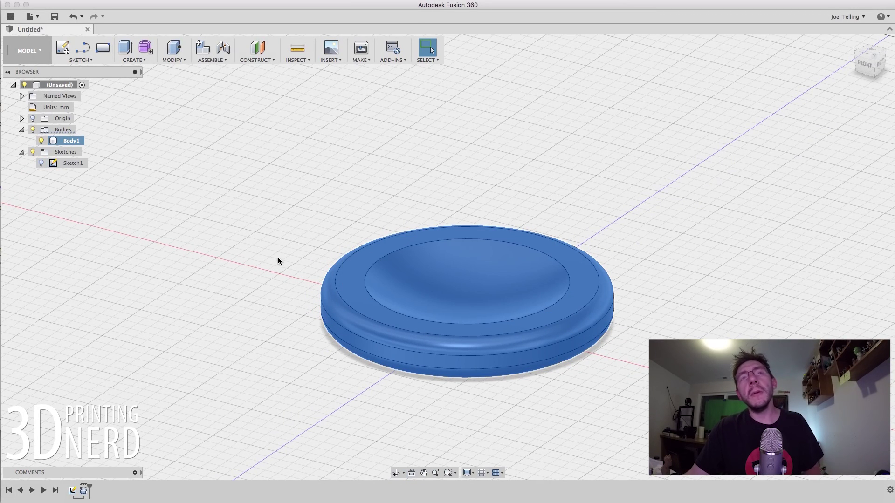
{"action": "middle_click_drag", "start_coordinate": [278, 263], "coordinate": [279, 280], "text": "shift"}
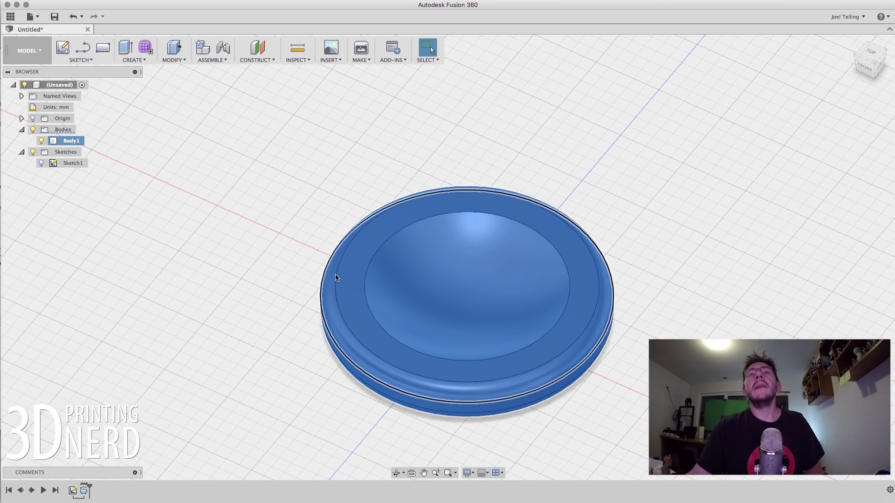
{"action": "middle_click_drag", "start_coordinate": [678, 350], "coordinate": [659, 340]}
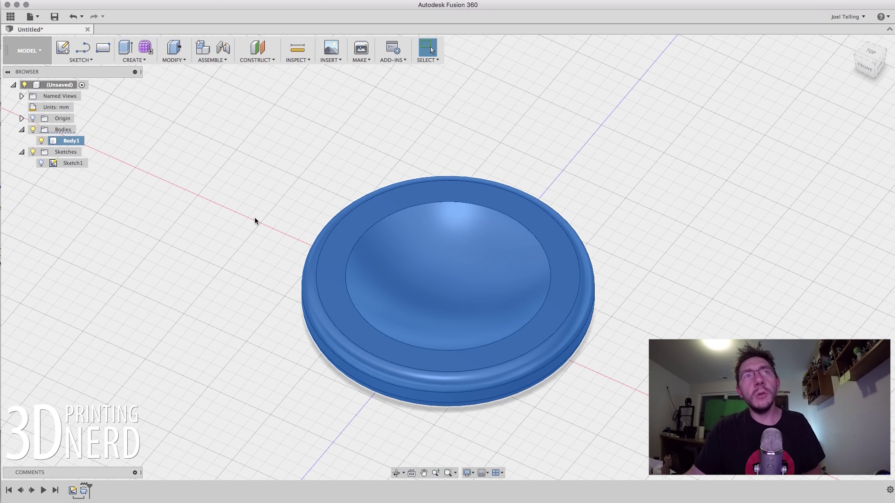
Sketch a closed trapezoid on the horizontal origin plane across the disc's front rim, with its wider side outside the disc, and finish the sketch.
{"action": "left_click", "coordinate": [88, 60]}
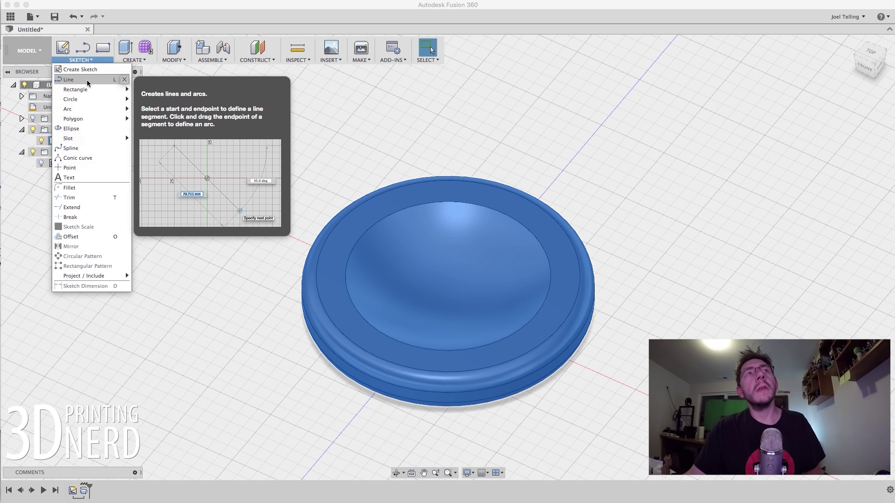
{"action": "left_click", "coordinate": [88, 69]}
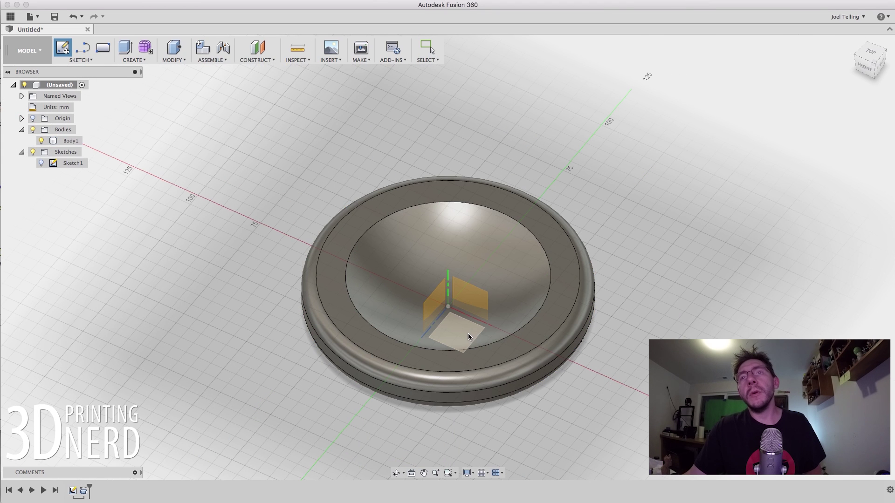
{"action": "left_click", "coordinate": [468, 334]}
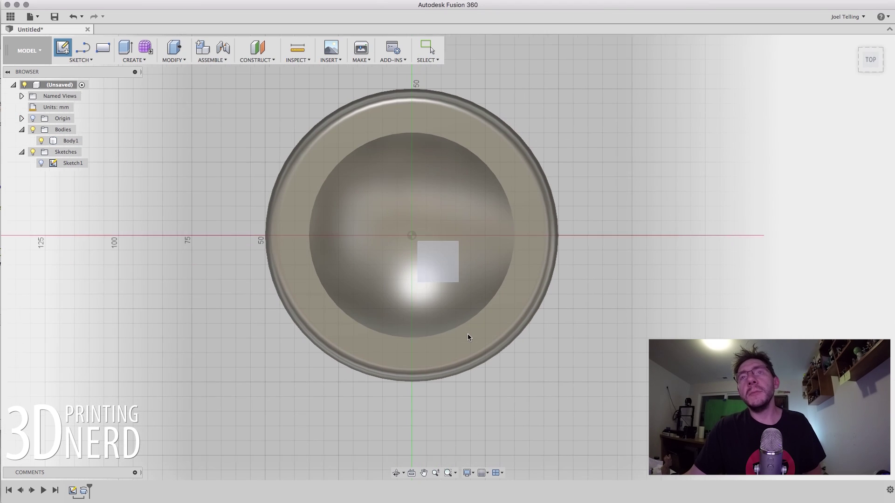
{"action": "left_click", "coordinate": [83, 59]}
{"action": "left_click", "coordinate": [80, 81]}
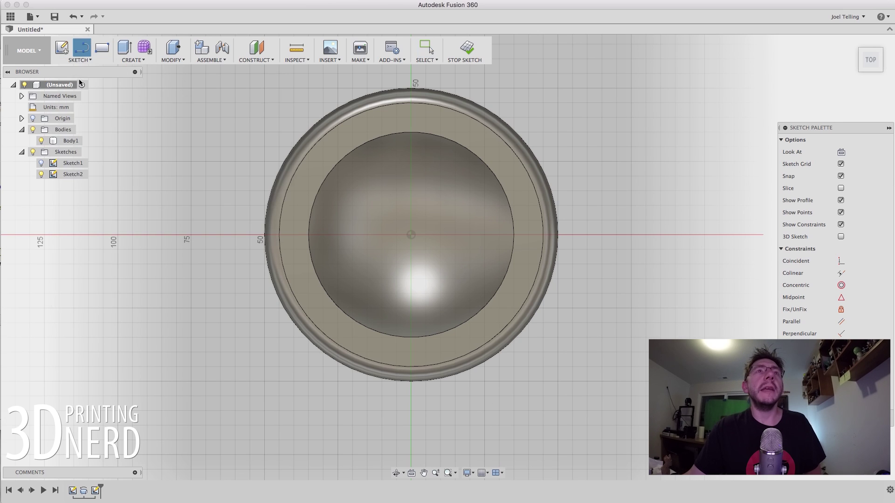
{"action": "left_click", "coordinate": [382, 396]}
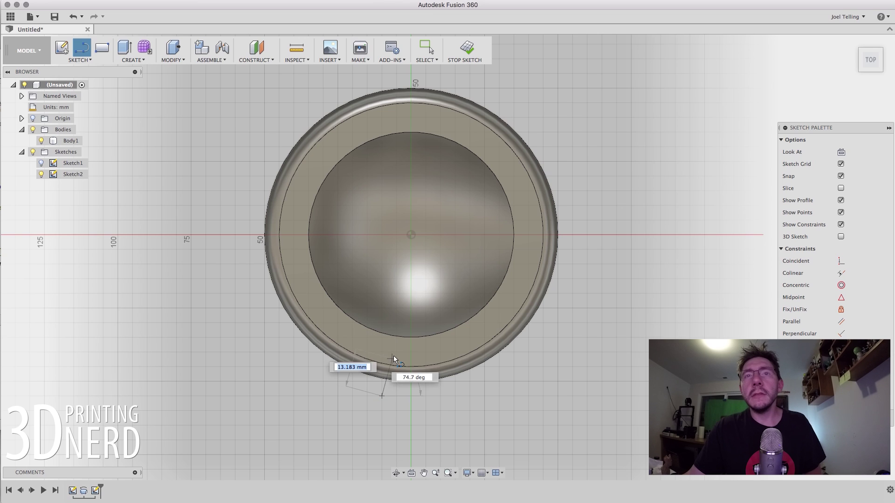
{"action": "left_click", "coordinate": [396, 352]}
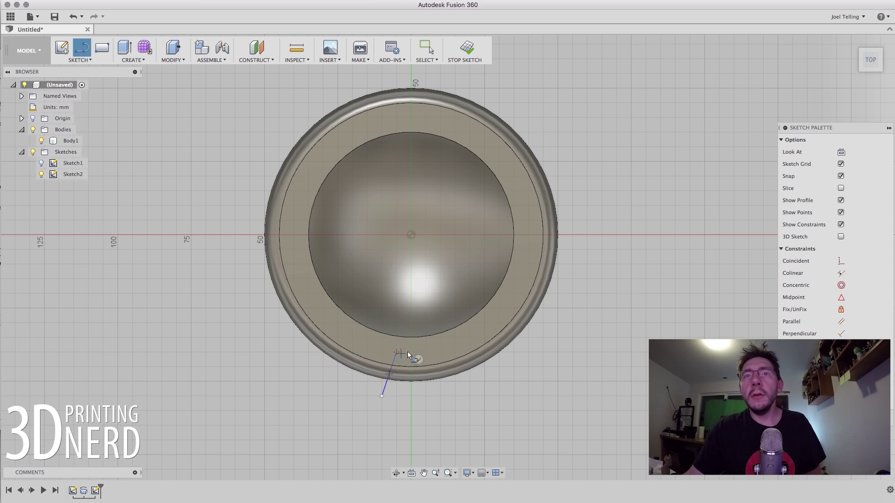
{"action": "left_click", "coordinate": [425, 351]}
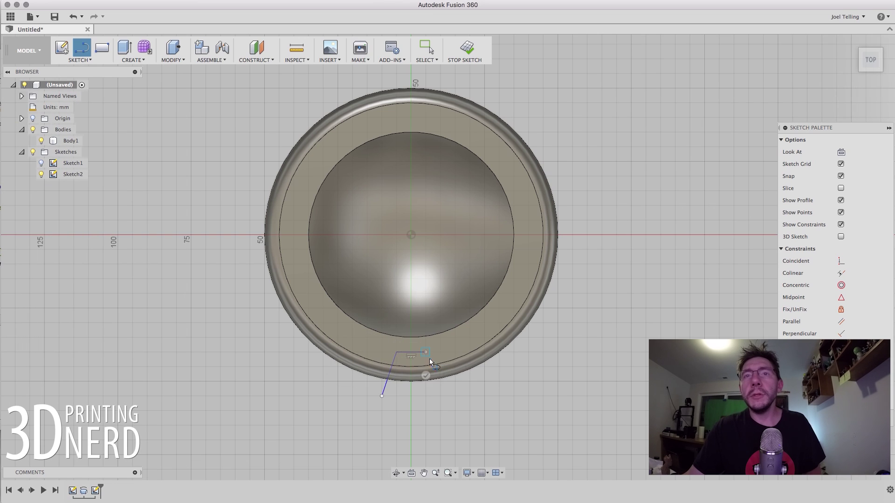
{"action": "left_click", "coordinate": [440, 397]}
{"action": "left_click", "coordinate": [382, 396]}
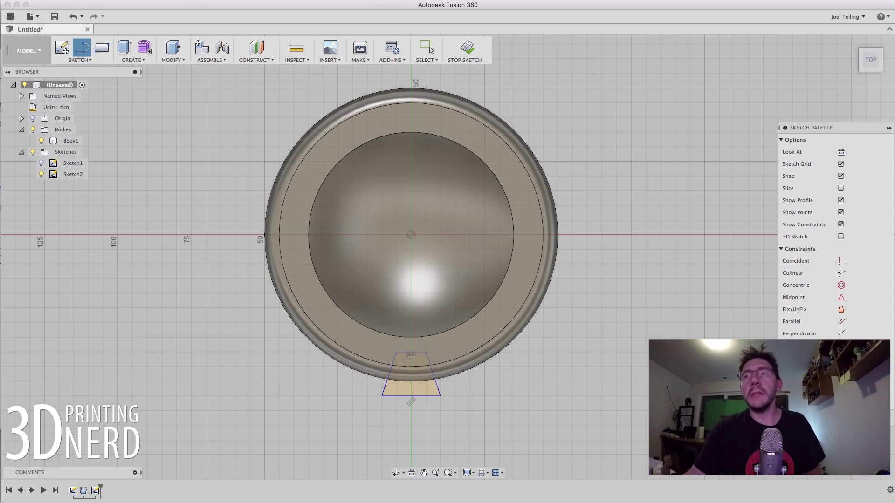
{"action": "left_click", "coordinate": [465, 48]}
Extrude the trapezoid profile 20 mm upward as a cut through the disc's rim.
{"action": "middle_click_drag", "start_coordinate": [533, 443], "coordinate": [509, 410], "text": "shift"}
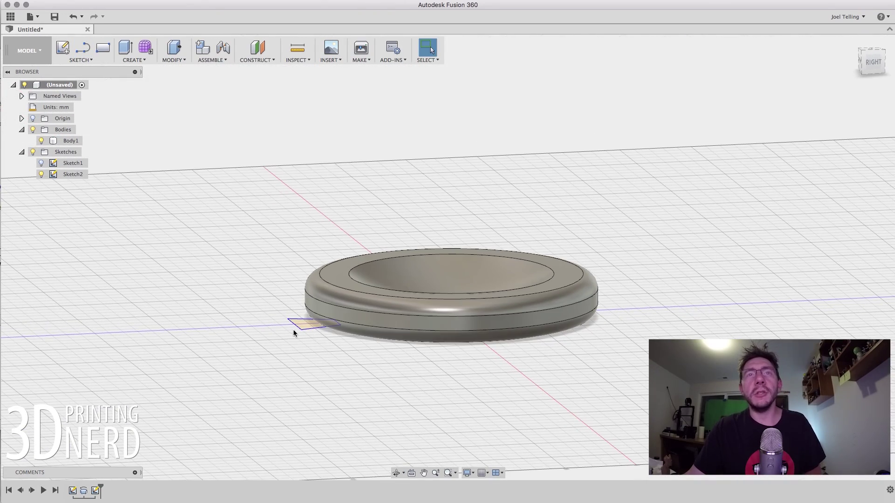
{"action": "left_click", "coordinate": [312, 327]}
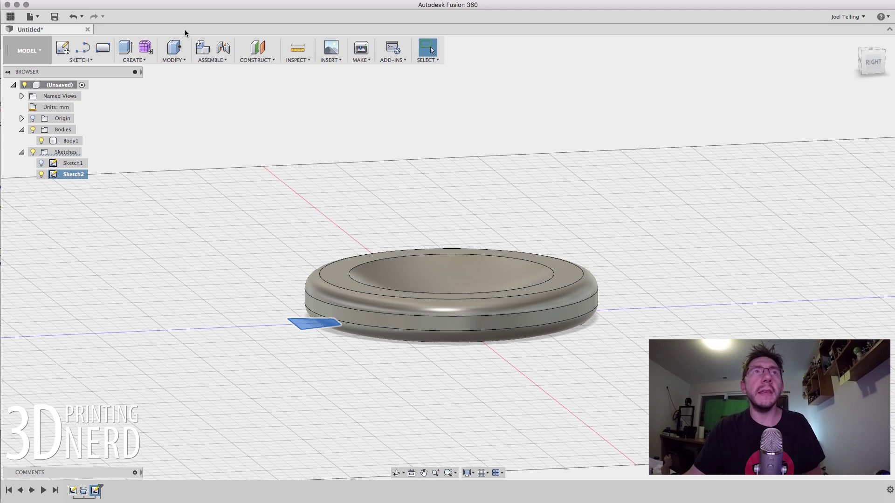
{"action": "left_click", "coordinate": [171, 58]}
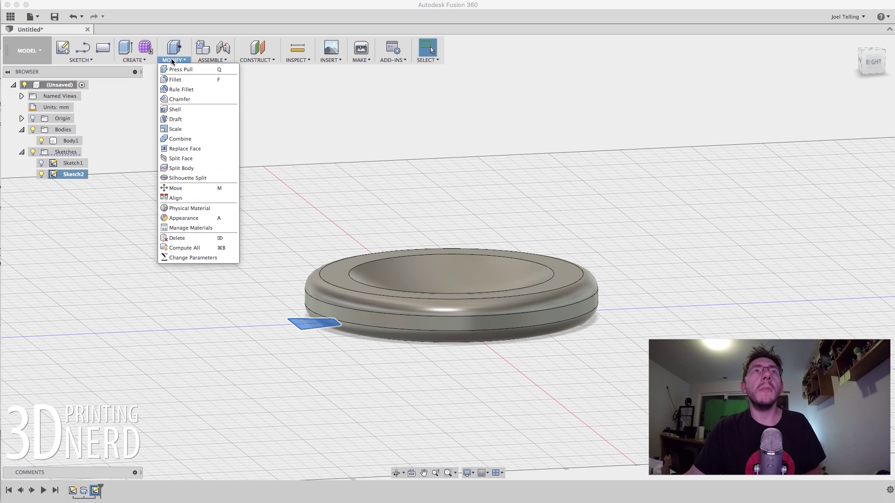
{"action": "left_click", "coordinate": [143, 59]}
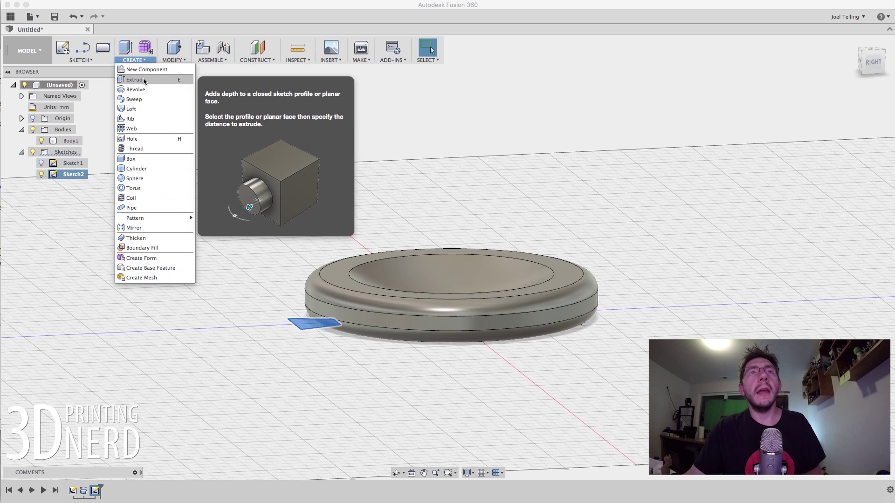
{"action": "left_click", "coordinate": [144, 79]}
{"action": "left_click_drag", "start_coordinate": [315, 314], "coordinate": [315, 264]}
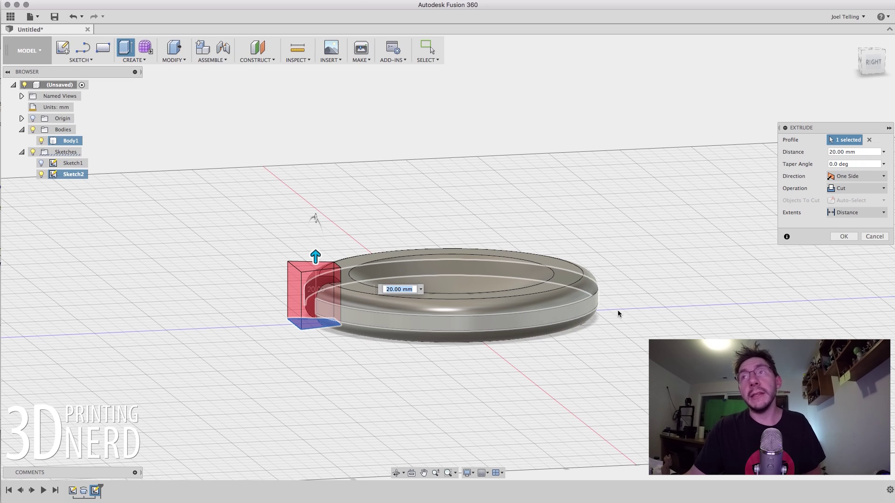
{"action": "left_click", "coordinate": [860, 188]}
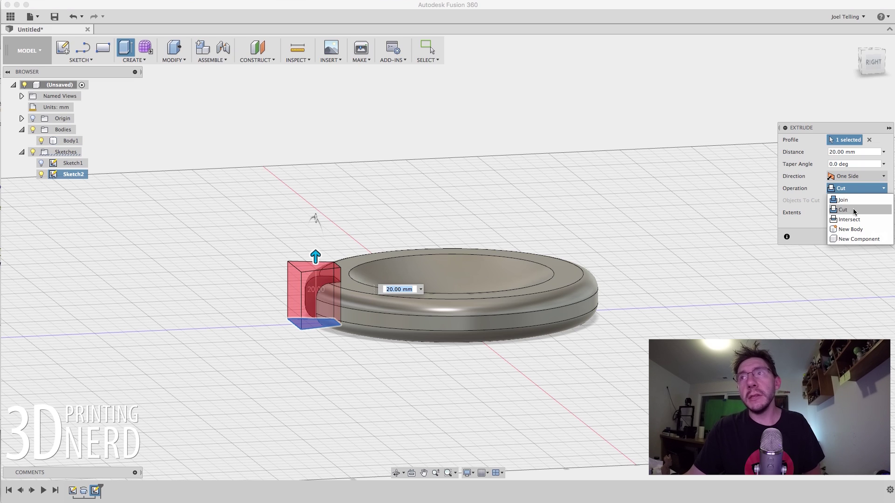
{"action": "left_click", "coordinate": [845, 259]}
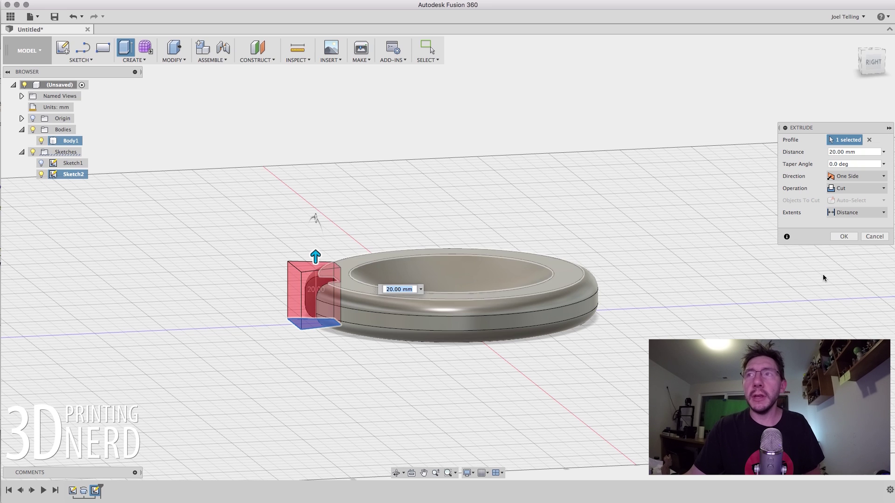
{"action": "left_click", "coordinate": [843, 236]}
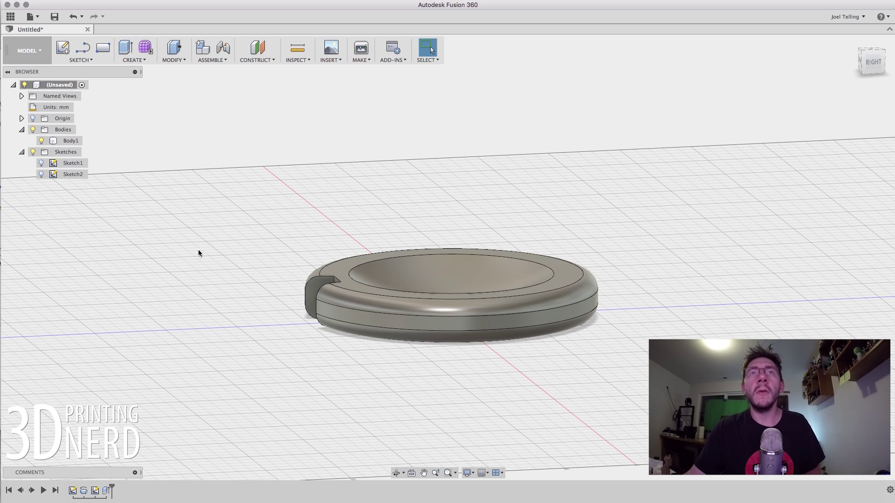
Start a circular pattern for the notch in the disc's rim, with the notch faces in view.
{"action": "middle_click_drag", "start_coordinate": [219, 255], "coordinate": [262, 268], "text": "shift"}
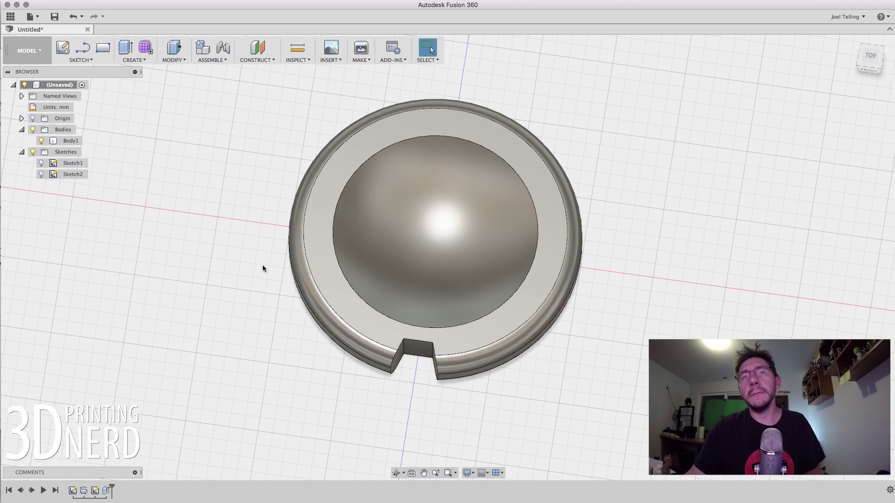
{"action": "left_click", "coordinate": [414, 357]}
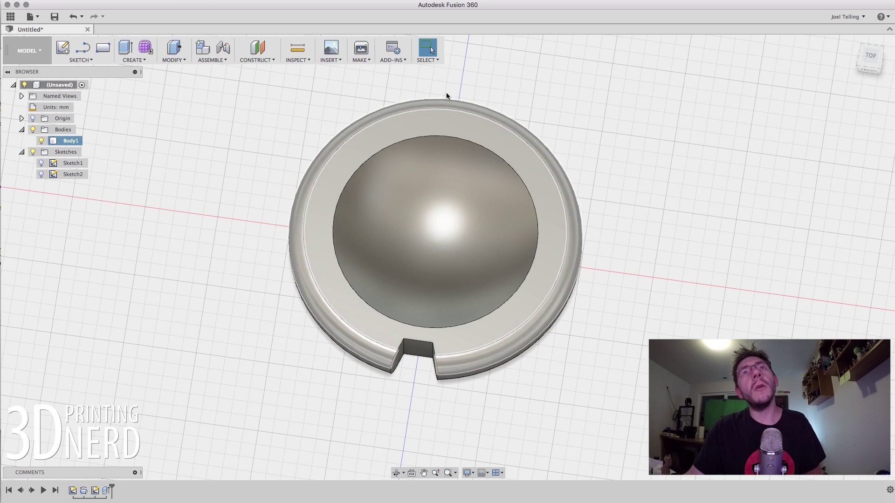
{"action": "left_click", "coordinate": [259, 394]}
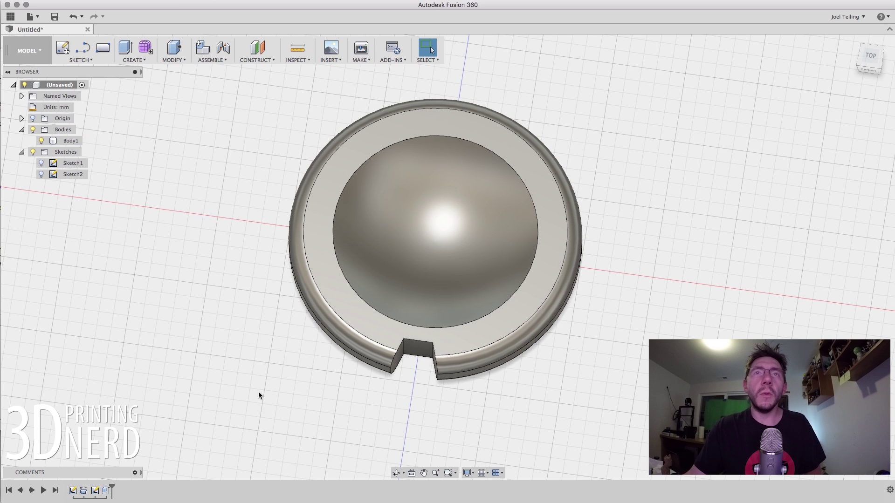
{"action": "middle_click_drag", "start_coordinate": [227, 317], "coordinate": [230, 331]}
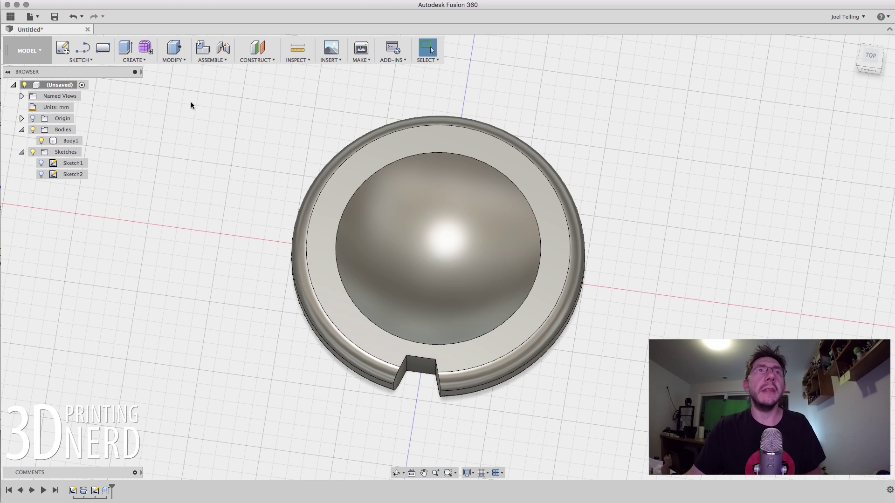
{"action": "left_click", "coordinate": [173, 61]}
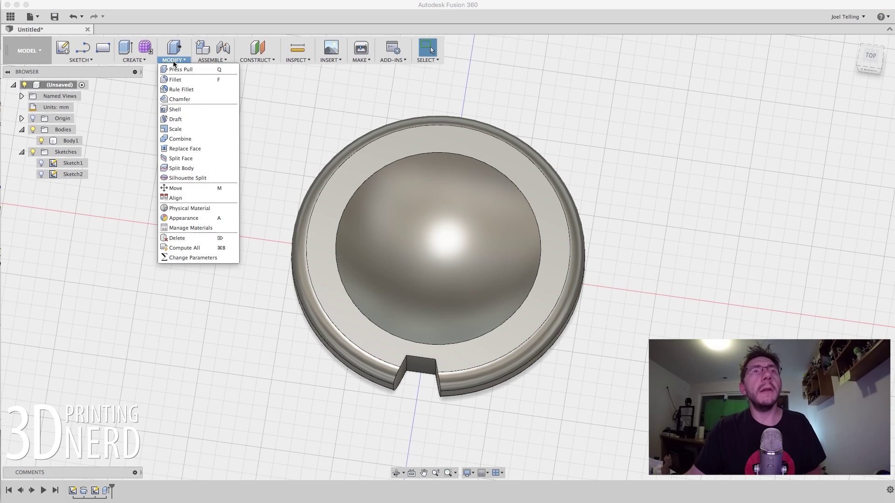
{"action": "left_click", "coordinate": [140, 60]}
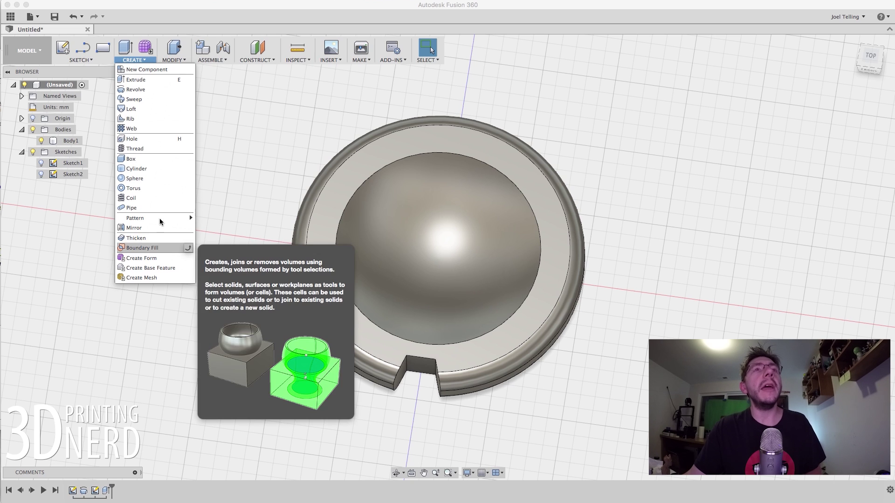
{"action": "mouse_move", "coordinate": [159, 218]}
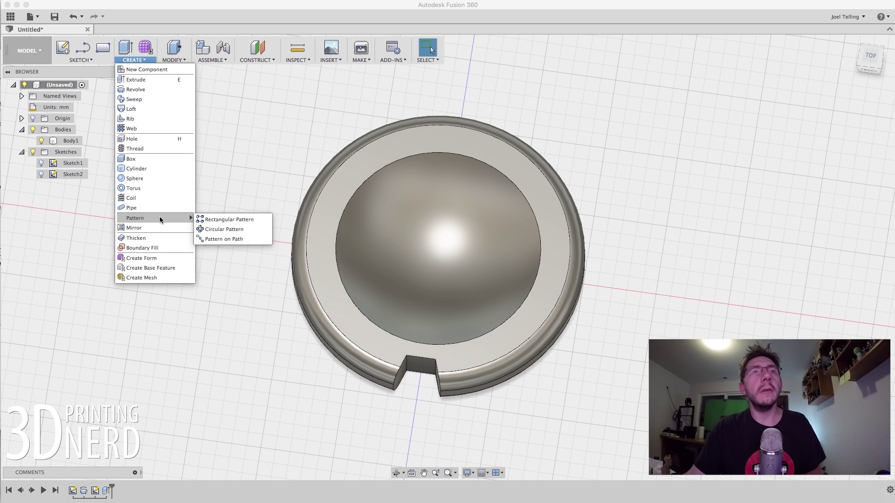
{"action": "left_click", "coordinate": [224, 230]}
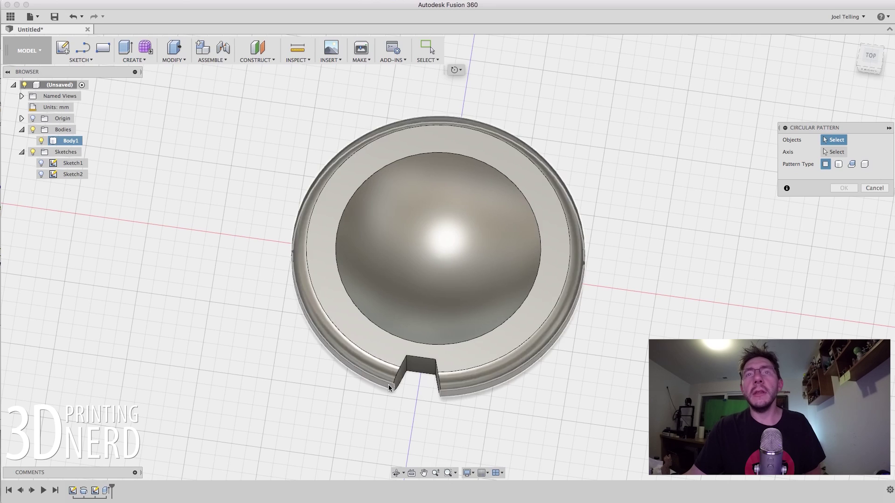
{"action": "middle_click_drag", "start_coordinate": [566, 399], "coordinate": [558, 366], "text": "shift"}
{"action": "left_click", "coordinate": [393, 305]}
{"action": "left_click", "coordinate": [386, 298]}
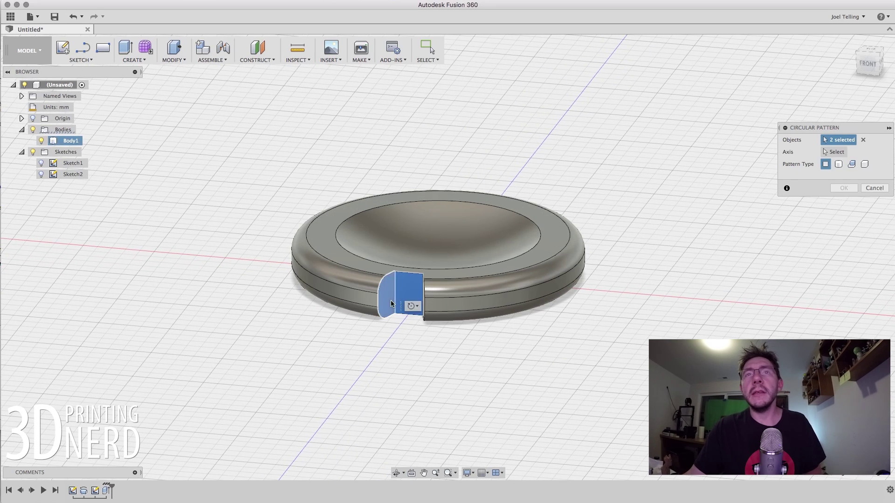
{"action": "left_click", "coordinate": [423, 298]}
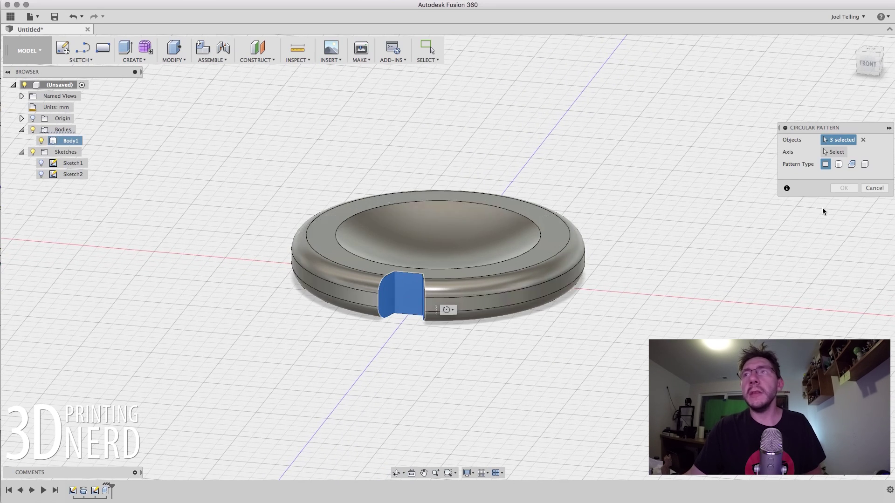
{"action": "left_click", "coordinate": [838, 164]}
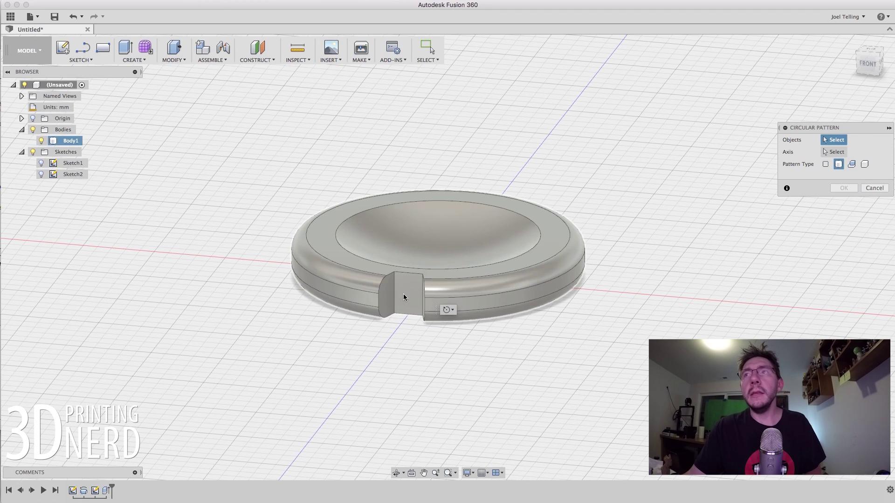
{"action": "left_click", "coordinate": [851, 166]}
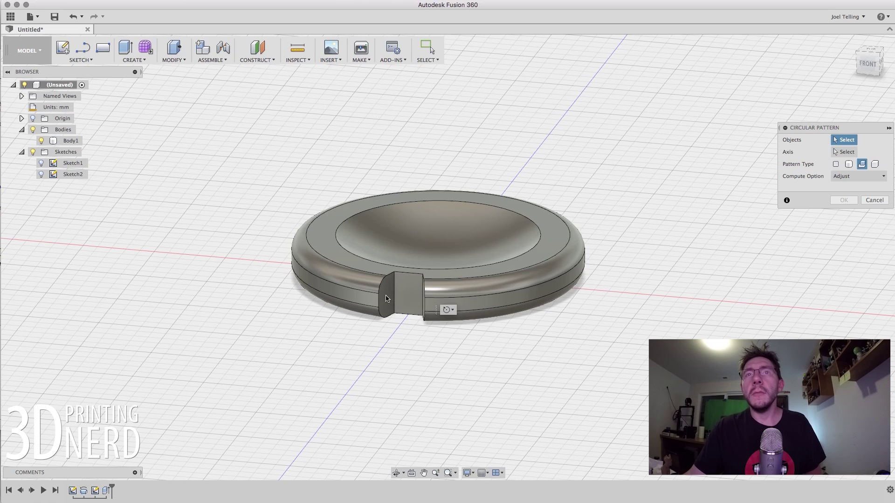
{"action": "left_click", "coordinate": [876, 164]}
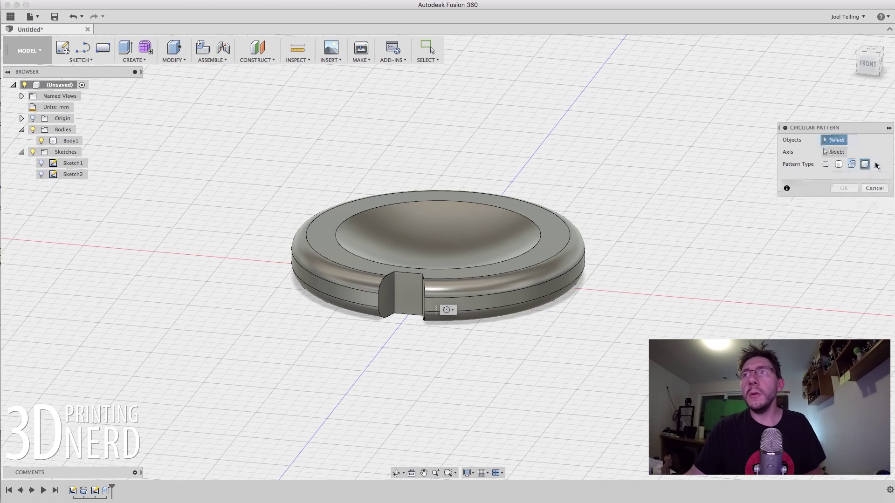
Set the circular pattern's type to faces and select all three faces of the rim notch as its objects.
{"action": "left_click", "coordinate": [826, 164]}
{"action": "left_click", "coordinate": [400, 298]}
{"action": "left_click", "coordinate": [388, 300]}
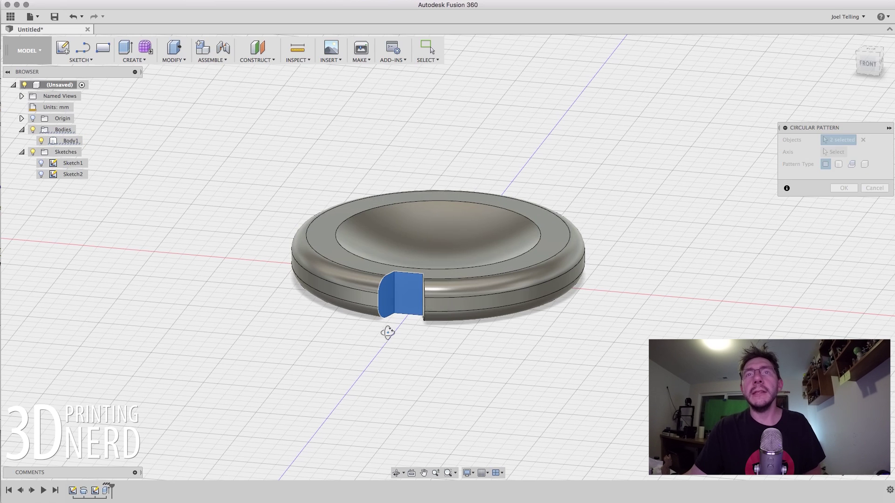
{"action": "middle_click_drag", "start_coordinate": [387, 332], "coordinate": [408, 332], "text": "shift"}
{"action": "left_click", "coordinate": [477, 299]}
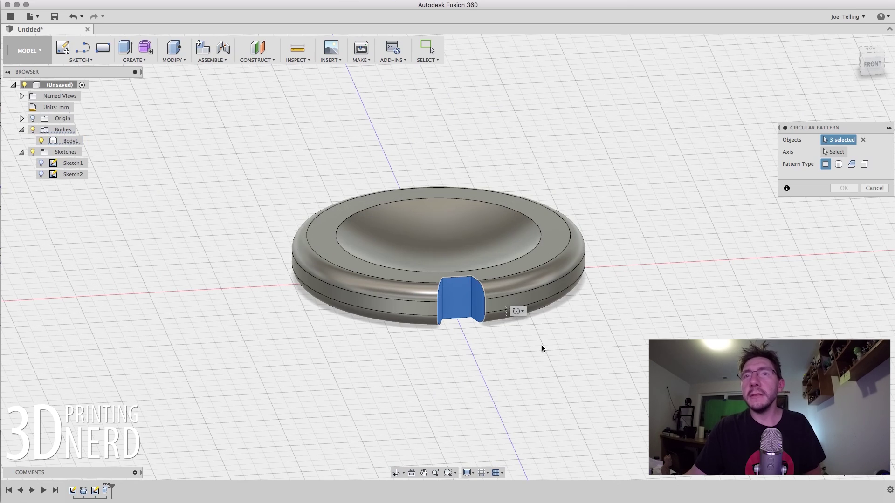
{"action": "middle_click_drag", "start_coordinate": [543, 343], "coordinate": [565, 371], "text": "shift"}
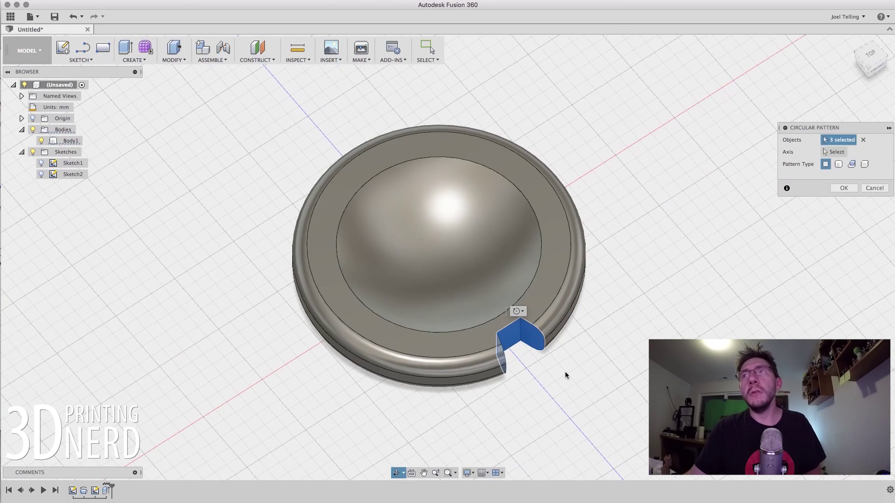
Pattern the notch faces around the vertical origin axis as a full circle with a quantity of 14.
{"action": "left_click", "coordinate": [835, 157]}
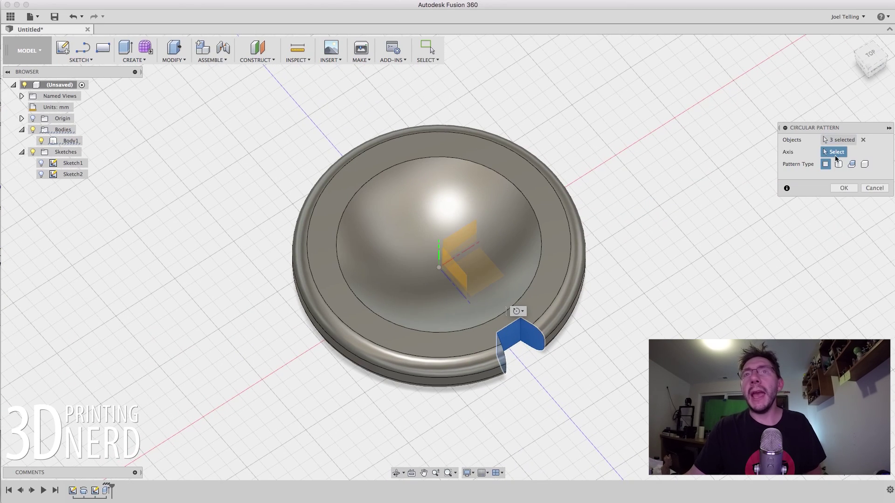
{"action": "left_click", "coordinate": [438, 255]}
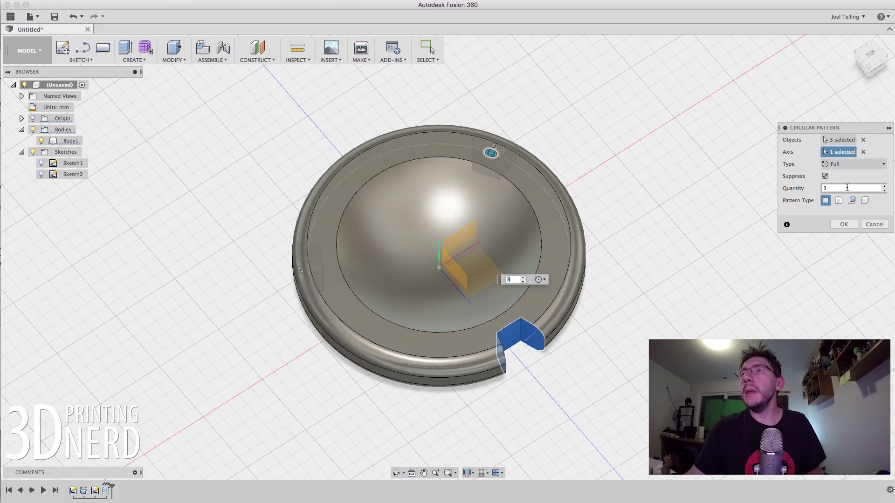
{"action": "left_click", "coordinate": [825, 177]}
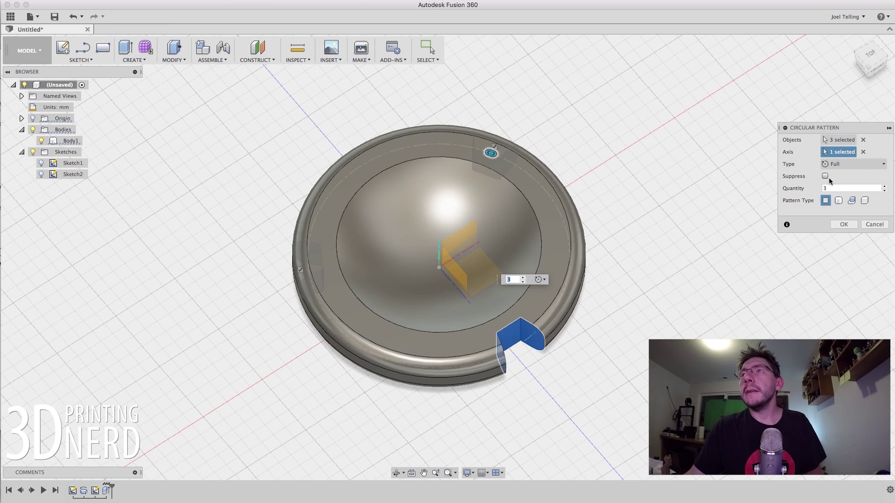
{"action": "left_click", "coordinate": [831, 189]}
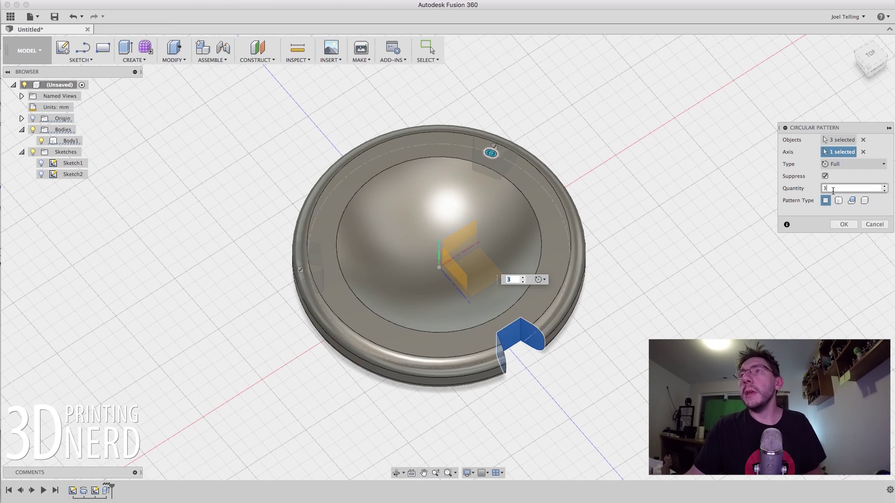
{"action": "type", "text": "14"}
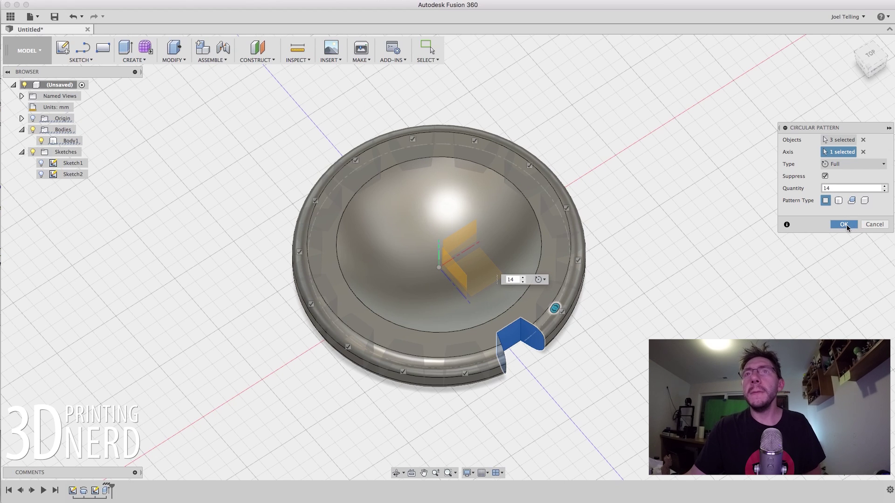
{"action": "left_click", "coordinate": [844, 224]}
{"action": "middle_click_drag", "start_coordinate": [686, 231], "coordinate": [682, 256], "text": "shift"}
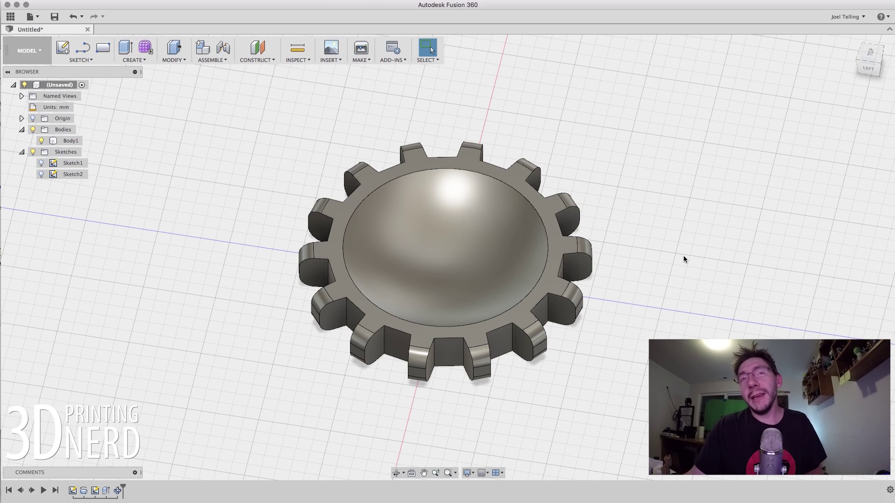
{"action": "mouse_move", "coordinate": [675, 255]}
{"action": "middle_mouse_down"}
{"action": "mouse_move", "coordinate": [653, 258]}
{"action": "mouse_move", "coordinate": [669, 259]}
{"action": "middle_mouse_up"}
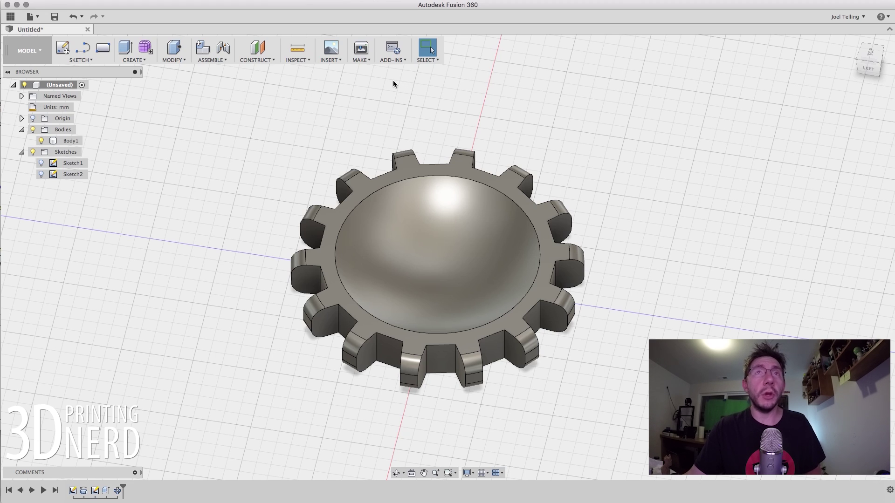
Insert the 3D Printing Nerd logo SVG as a sketch on the horizontal origin plane of the dish.
{"action": "left_click", "coordinate": [338, 60]}
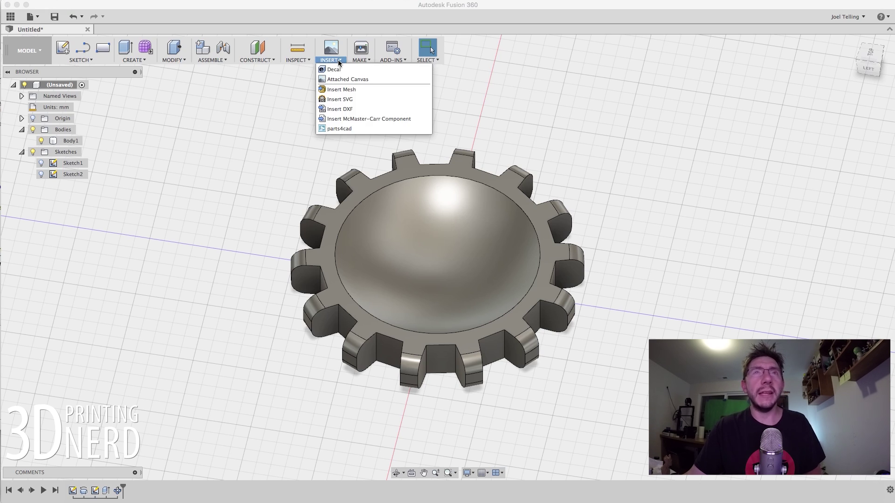
{"action": "left_click", "coordinate": [338, 99]}
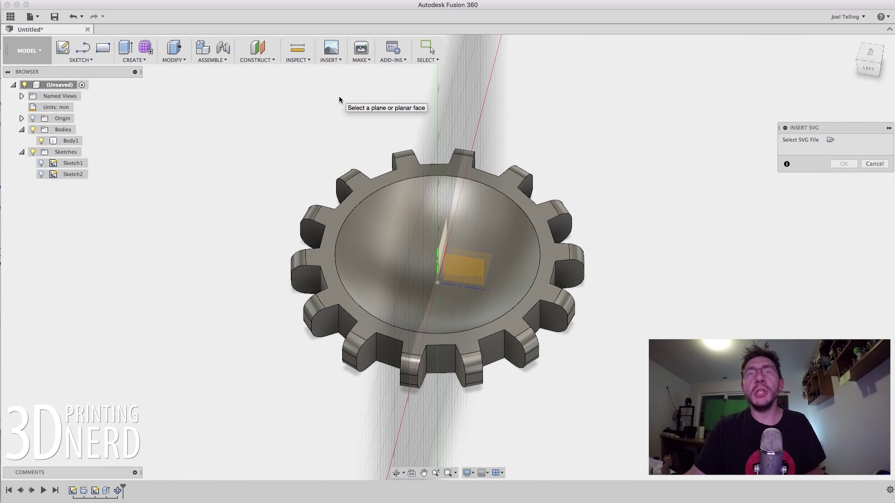
{"action": "left_click", "coordinate": [471, 260]}
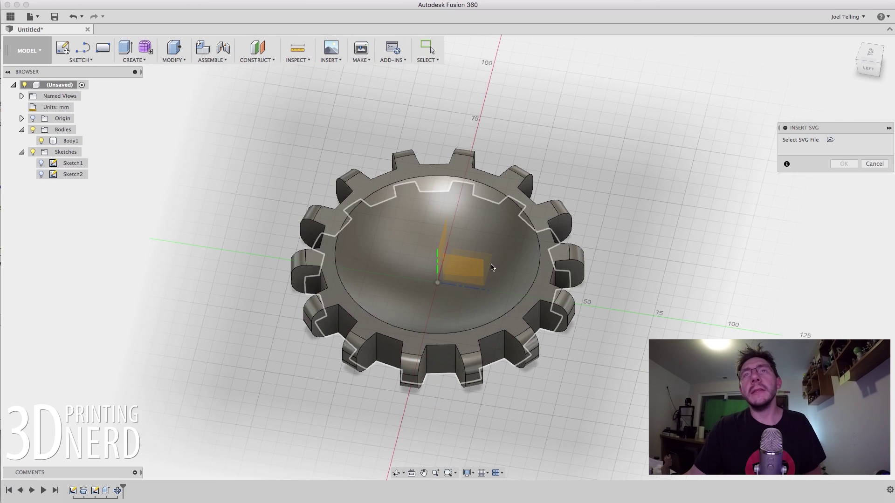
{"action": "left_click", "coordinate": [490, 267]}
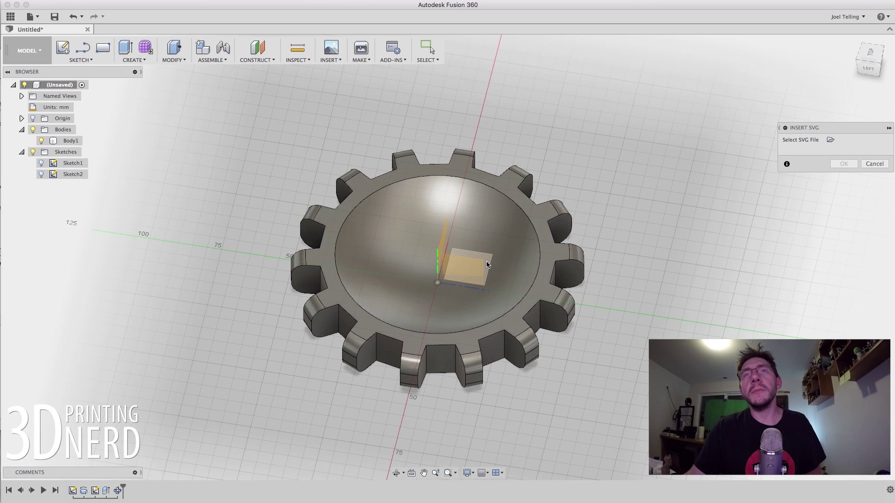
{"action": "left_click", "coordinate": [486, 264]}
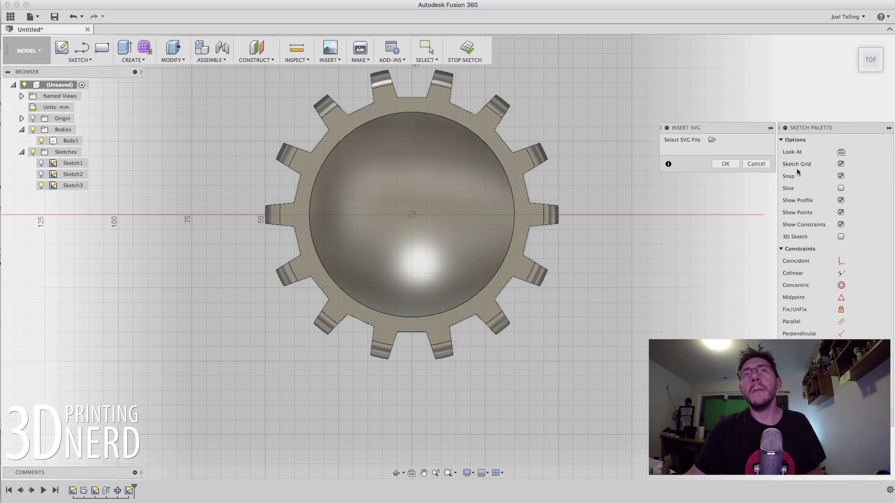
{"action": "left_click", "coordinate": [712, 140]}
{"action": "left_click", "coordinate": [461, 63]}
{"action": "left_click", "coordinate": [597, 220]}
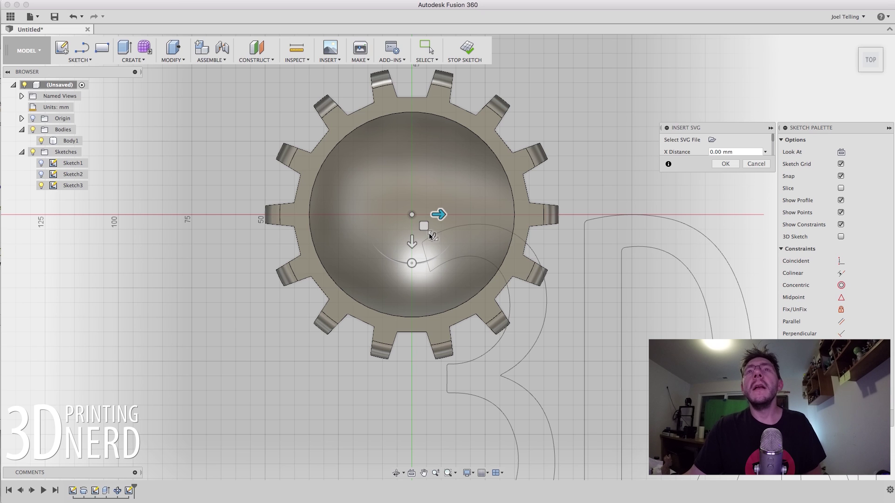
Scale the inserted logo down to roughly the bowl's width, position it across the bowl's middle, and finish the sketch.
{"action": "left_click_drag", "start_coordinate": [425, 229], "coordinate": [175, 111]}
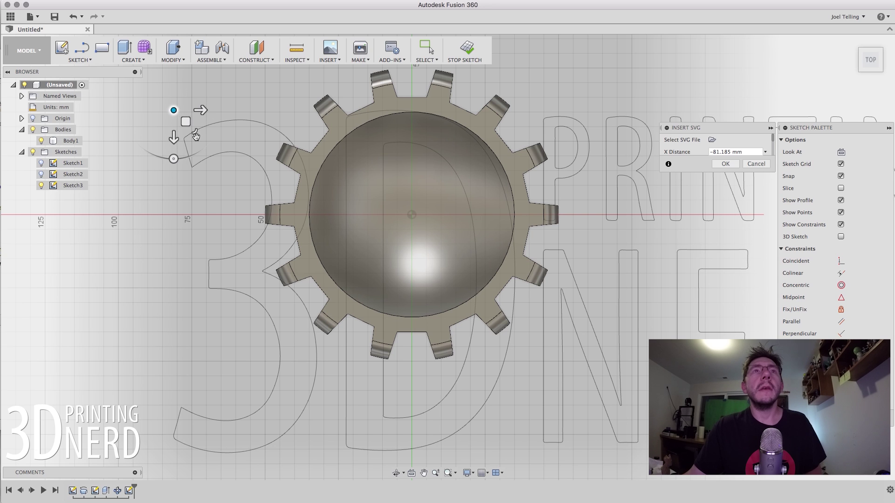
{"action": "left_click_drag", "start_coordinate": [186, 122], "coordinate": [306, 173]}
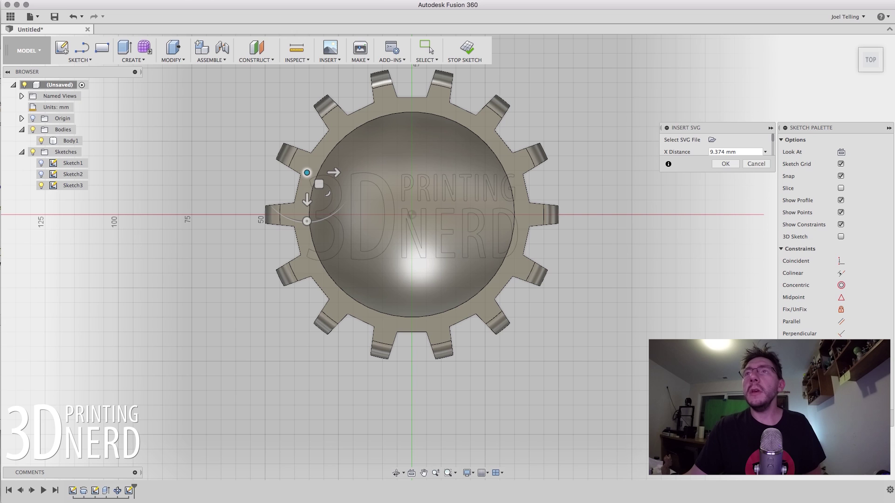
{"action": "left_click", "coordinate": [727, 167]}
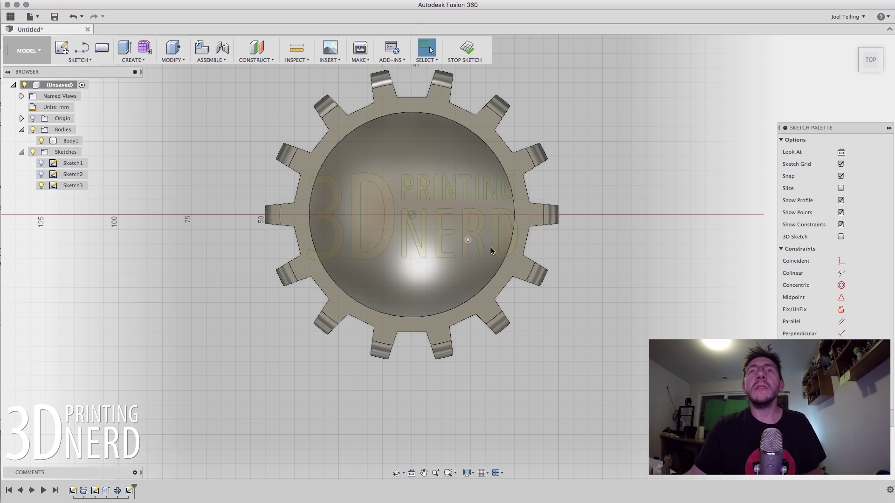
{"action": "left_click", "coordinate": [432, 250]}
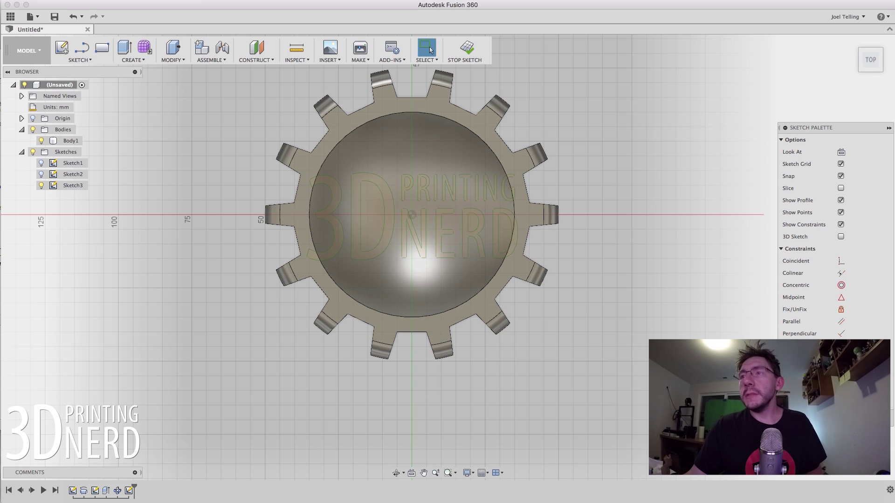
{"action": "left_click", "coordinate": [465, 49]}
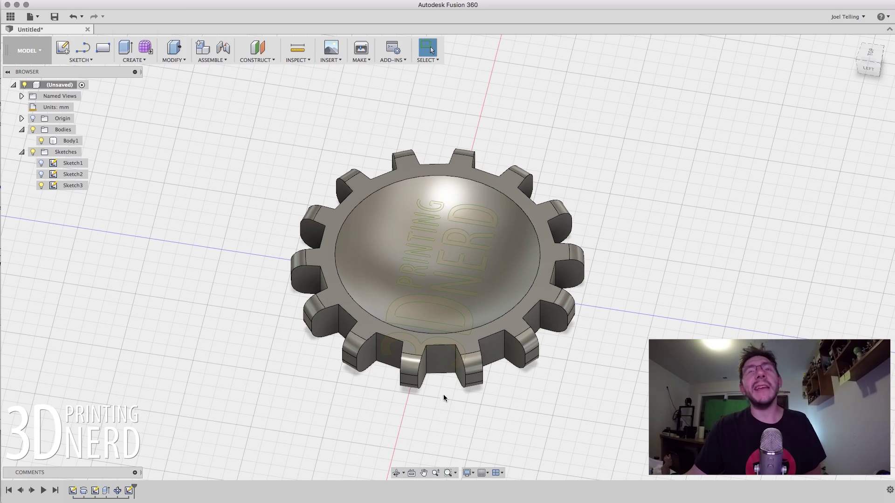
Hide the gear-shaped dish body so that only the logo sketch is shown from above.
{"action": "mouse_move", "coordinate": [669, 315]}
{"action": "middle_mouse_down", "text": "shift"}
{"action": "mouse_move", "coordinate": [591, 346]}
{"action": "mouse_move", "coordinate": [644, 350]}
{"action": "mouse_move", "coordinate": [643, 334]}
{"action": "middle_mouse_up", "text": "shift"}
{"action": "key", "text": "Escape"}
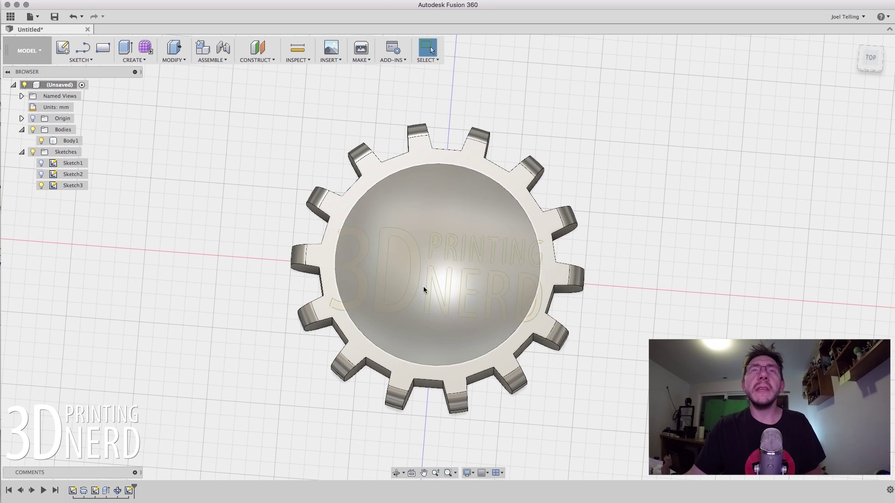
{"action": "left_click", "coordinate": [423, 290]}
{"action": "left_click", "coordinate": [276, 199]}
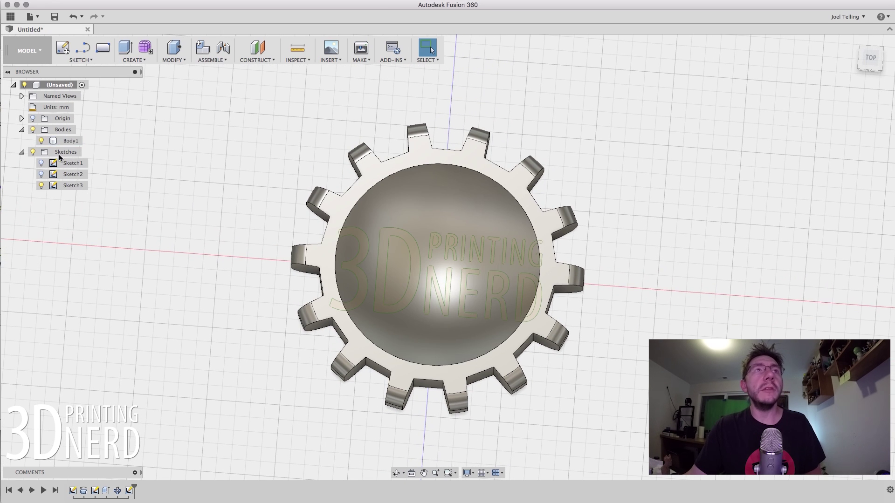
{"action": "left_click", "coordinate": [41, 141]}
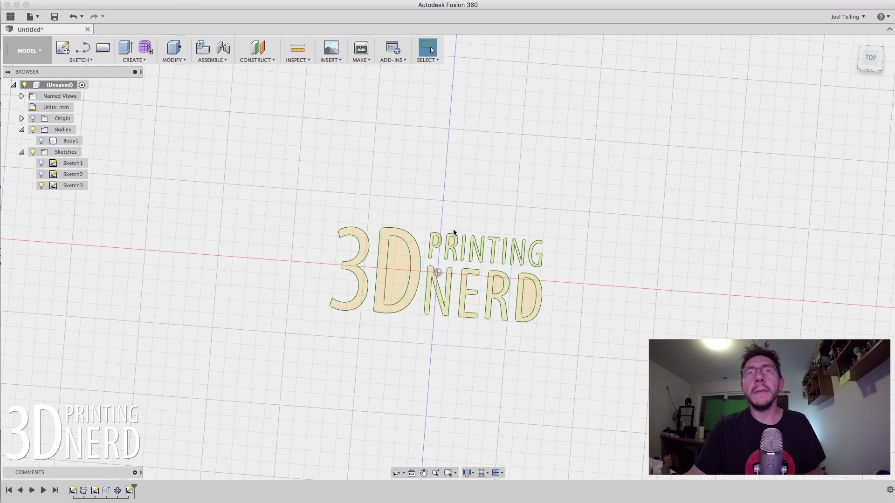
{"action": "scroll", "coordinate": [488, 320], "scroll_direction": "up", "scroll_amount": 6}
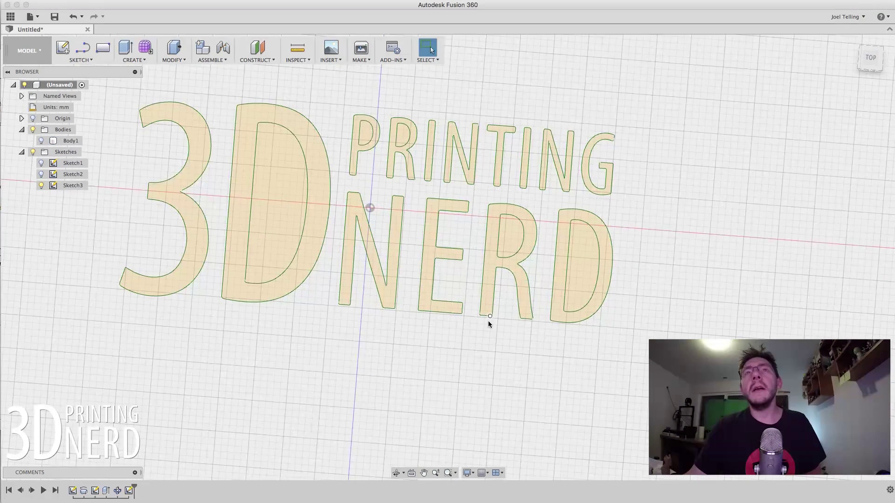
{"action": "middle_click_drag", "start_coordinate": [417, 271], "coordinate": [472, 302]}
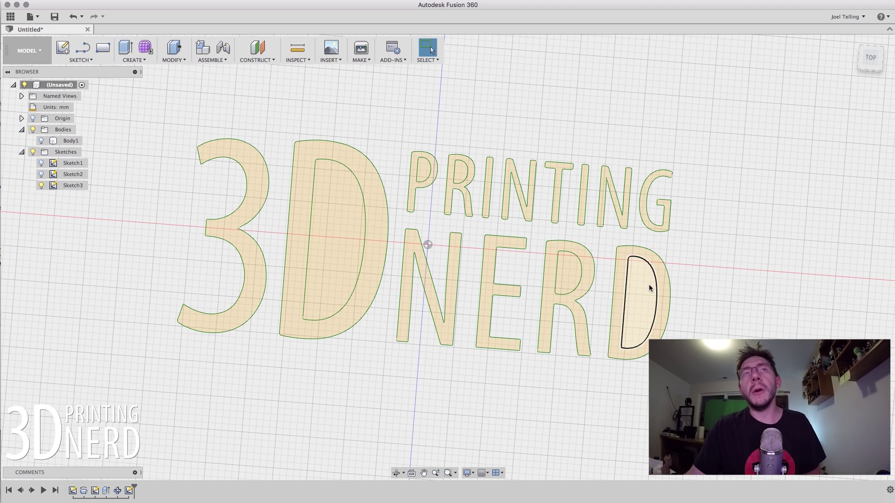
Select the outline profiles of the 3, the large D and the P of PRINTING, excluding the letters' enclosed areas.
{"action": "left_click", "coordinate": [263, 191]}
{"action": "left_click", "coordinate": [303, 173]}
{"action": "left_click", "coordinate": [304, 173]}
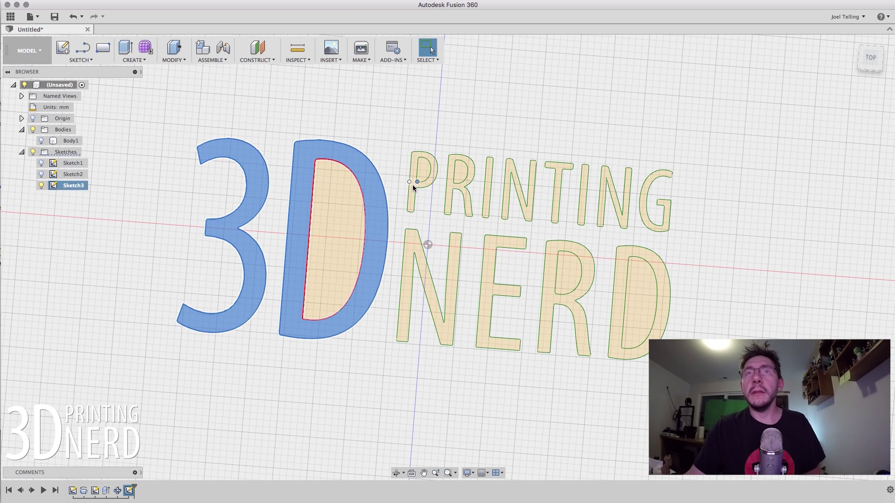
{"action": "left_click", "coordinate": [412, 199]}
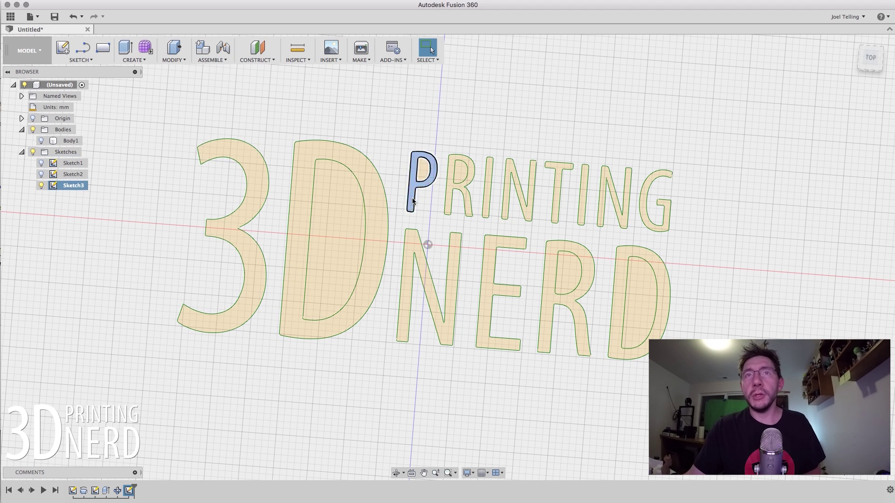
{"action": "left_click", "coordinate": [372, 206], "text": "shift"}
{"action": "left_click", "coordinate": [255, 186], "text": "shift"}
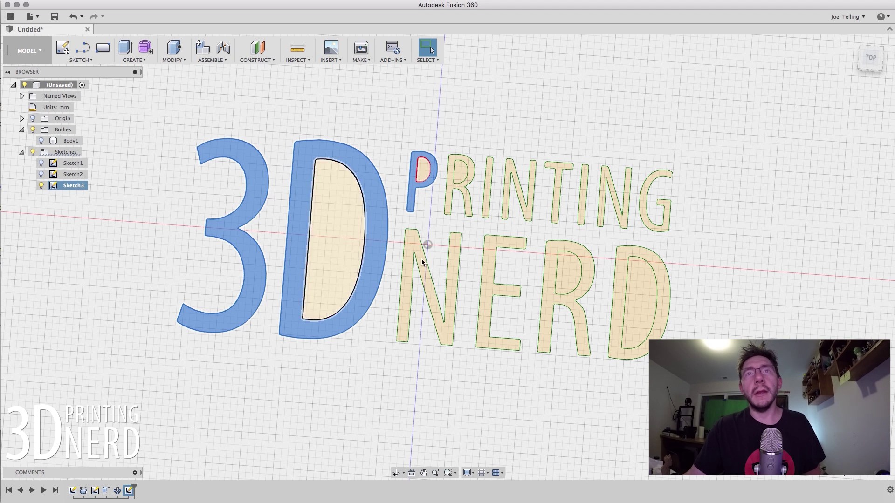
Add all four letter profiles of NERD to the selection, excluding the enclosed areas of R and D.
{"action": "left_click", "coordinate": [414, 247], "text": "shift"}
{"action": "left_click", "coordinate": [490, 245], "text": "shift"}
{"action": "left_click", "coordinate": [563, 246], "text": "shift"}
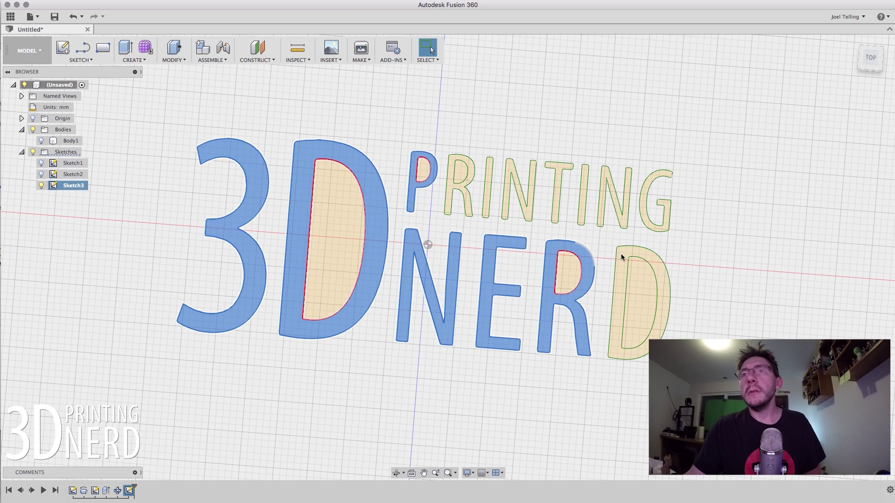
{"action": "left_click", "coordinate": [622, 256], "text": "shift"}
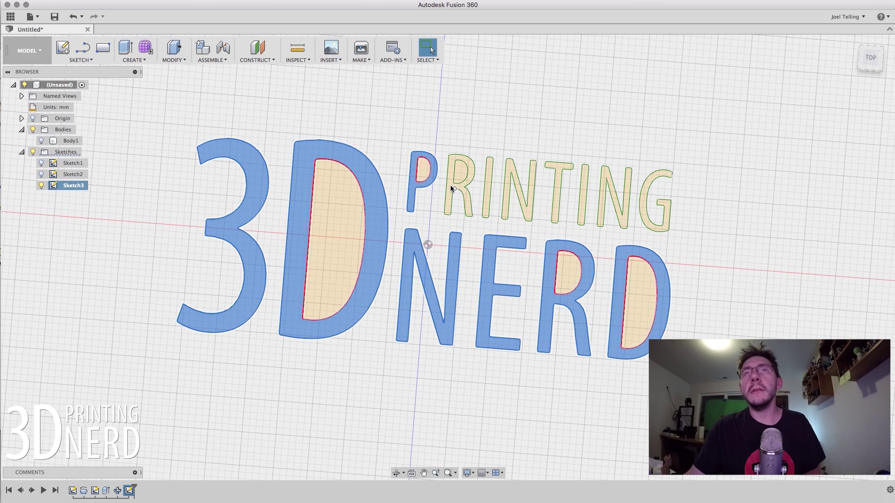
Add the remaining letters R, I, N, T, I, N and G of PRINTING to the profile selection.
{"action": "key", "text": "Escape"}
{"action": "scroll", "coordinate": [451, 188], "scroll_direction": "up", "scroll_amount": 10}
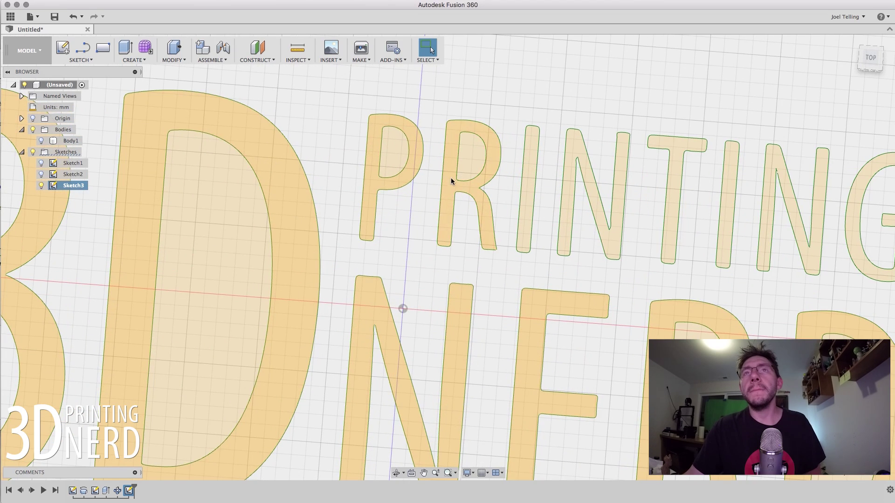
{"action": "left_click", "coordinate": [449, 182], "text": "shift"}
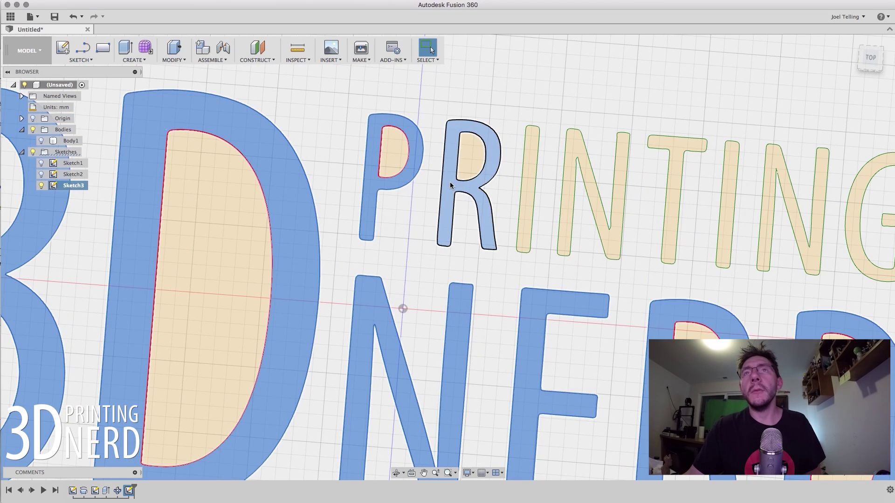
{"action": "left_click", "coordinate": [527, 185], "text": "shift"}
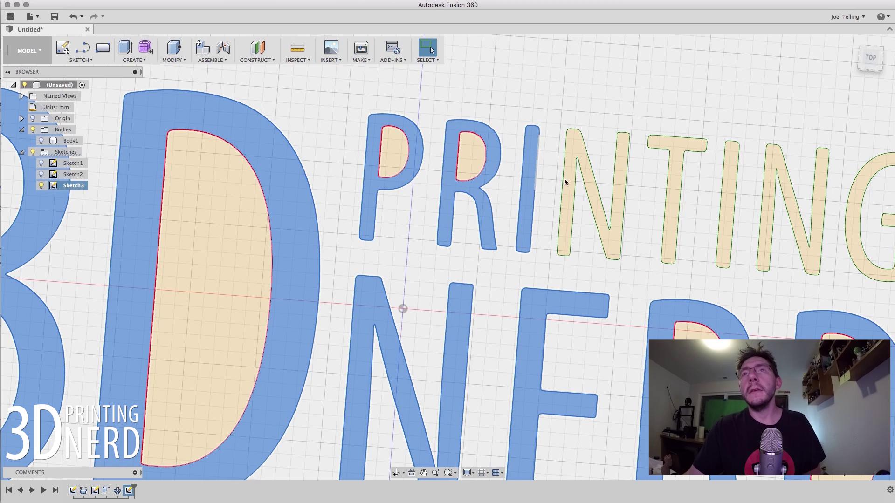
{"action": "left_click", "coordinate": [675, 144]}
{"action": "left_click", "coordinate": [726, 168]}
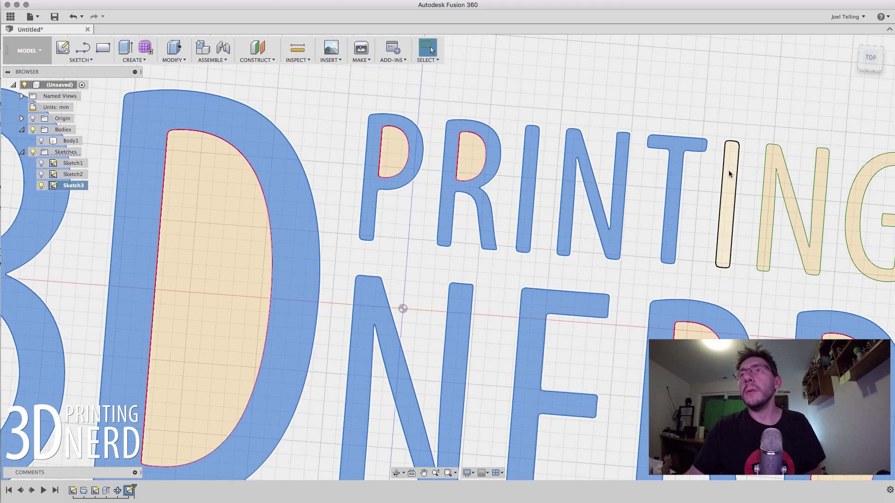
{"action": "left_click", "coordinate": [771, 159]}
{"action": "left_click", "coordinate": [867, 168]}
{"action": "left_click", "coordinate": [613, 297]}
{"action": "scroll", "coordinate": [613, 298], "scroll_direction": "down", "scroll_amount": 5}
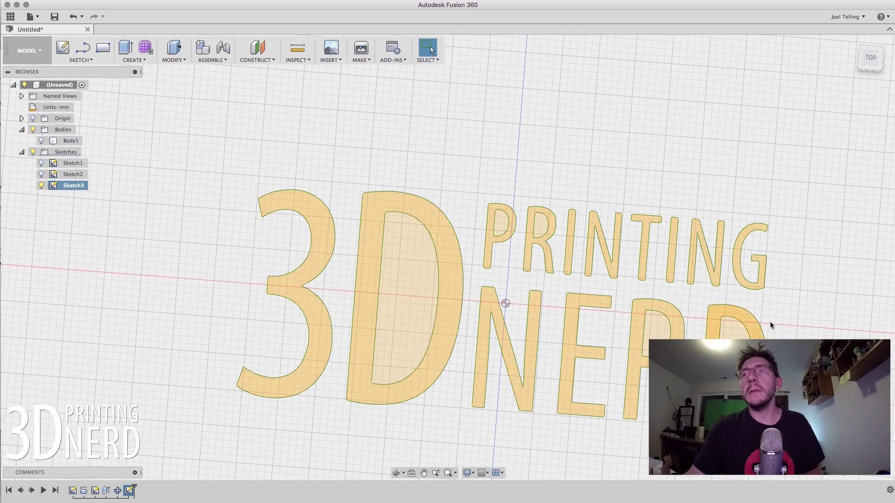
{"action": "scroll", "coordinate": [733, 327], "scroll_direction": "right", "scroll_amount": 3}
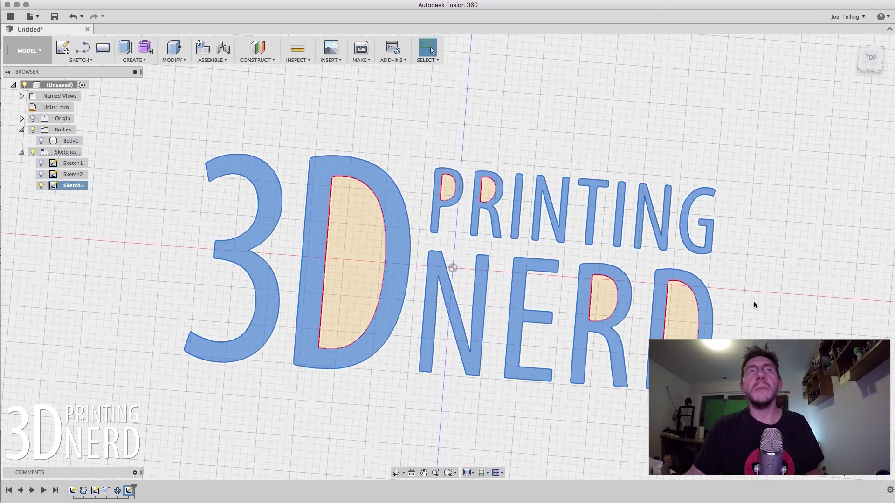
Start an extrusion of the selected logo letters and show the dish body again.
{"action": "left_click", "coordinate": [139, 60]}
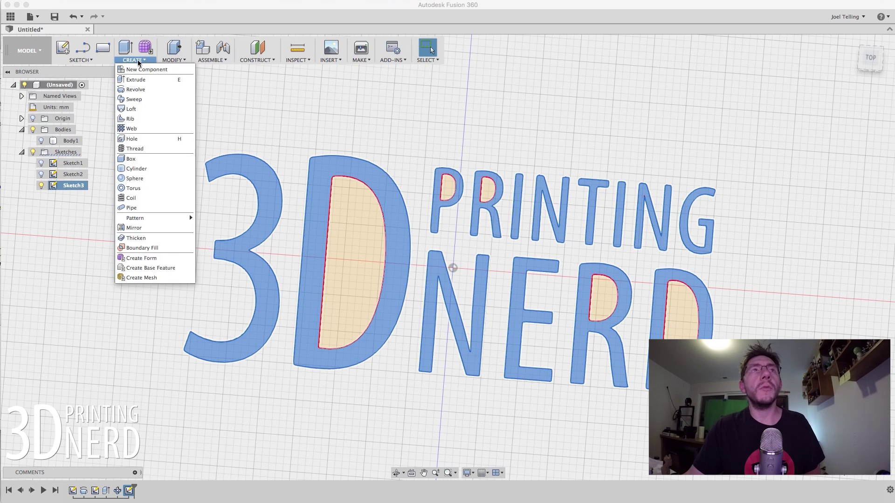
{"action": "left_click", "coordinate": [138, 81]}
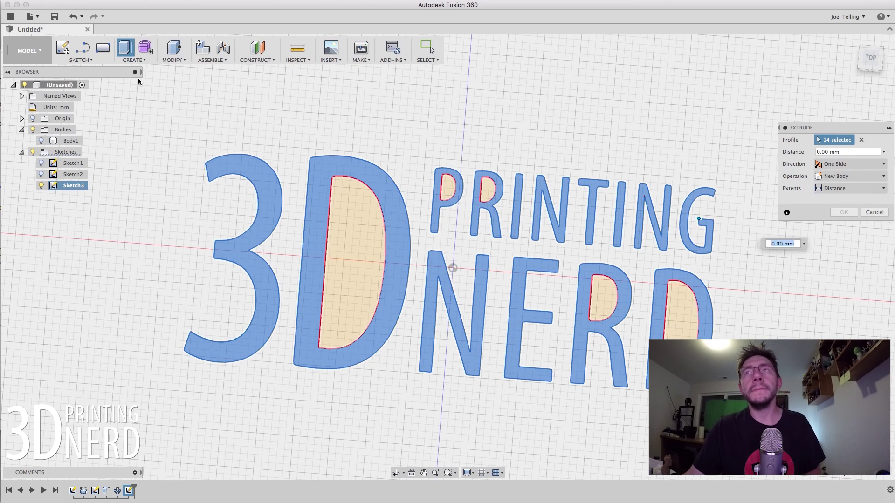
{"action": "left_click", "coordinate": [42, 141]}
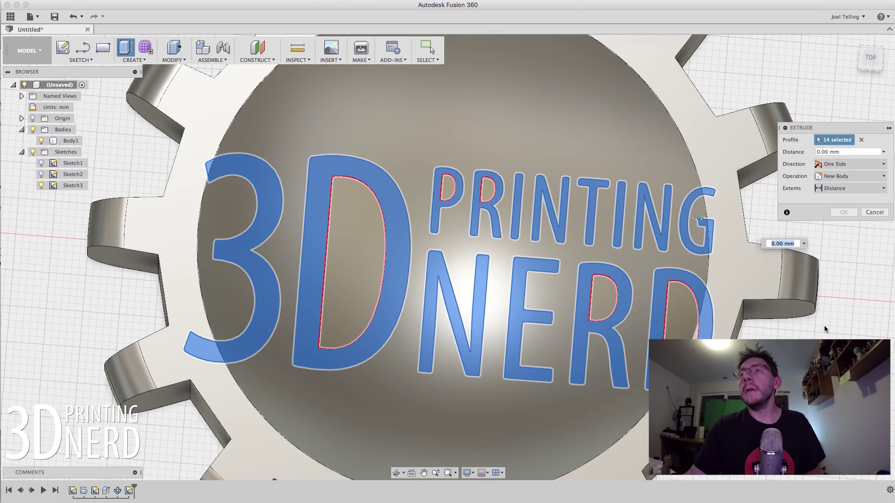
Cut the selected logo letters 25 mm upward through the dish body.
{"action": "middle_click_drag", "start_coordinate": [697, 218], "coordinate": [699, 340], "text": "shift"}
{"action": "middle_click_drag", "start_coordinate": [842, 381], "coordinate": [824, 269]}
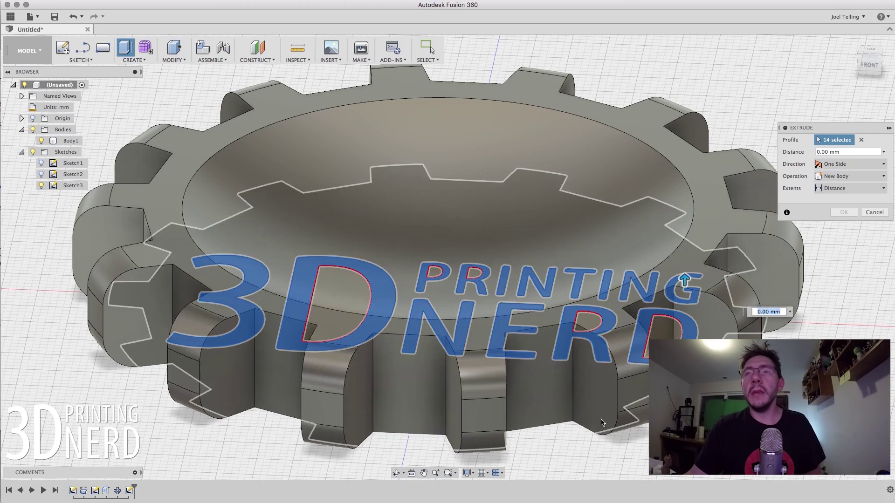
{"action": "middle_click_drag", "start_coordinate": [436, 339], "coordinate": [437, 420], "text": "shift"}
{"action": "middle_click_drag", "start_coordinate": [681, 290], "coordinate": [676, 295], "text": "shift"}
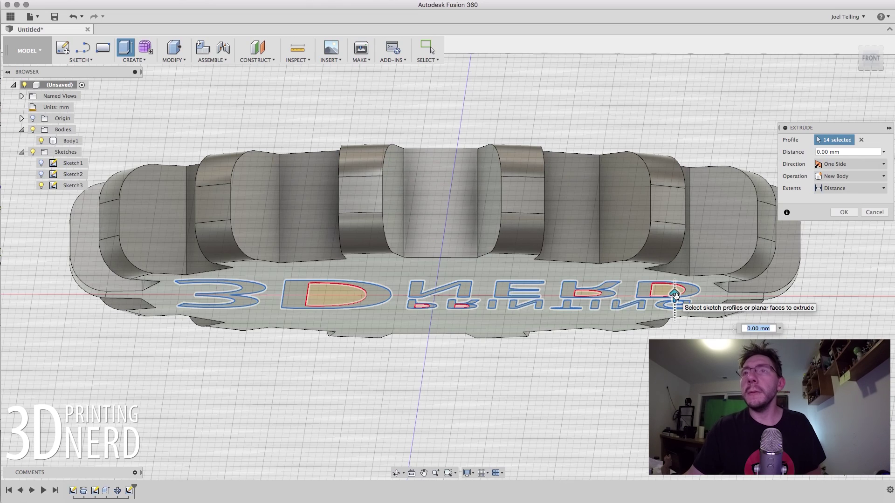
{"action": "middle_click_drag", "start_coordinate": [674, 285], "coordinate": [679, 254], "text": "shift"}
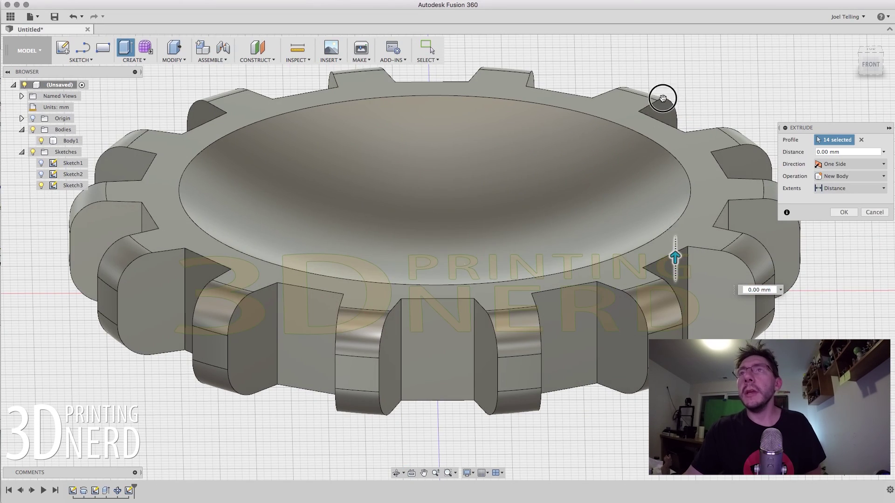
{"action": "type", "text": "1"}
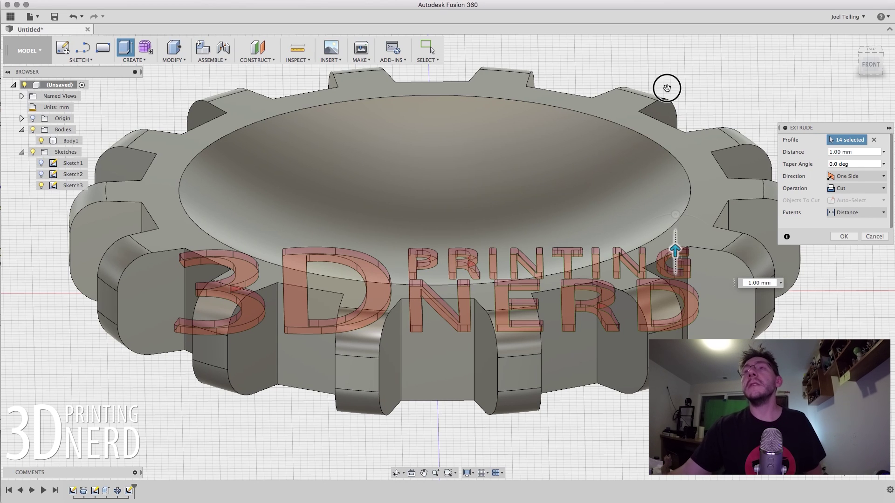
{"action": "left_click_drag", "start_coordinate": [666, 88], "coordinate": [668, 87]}
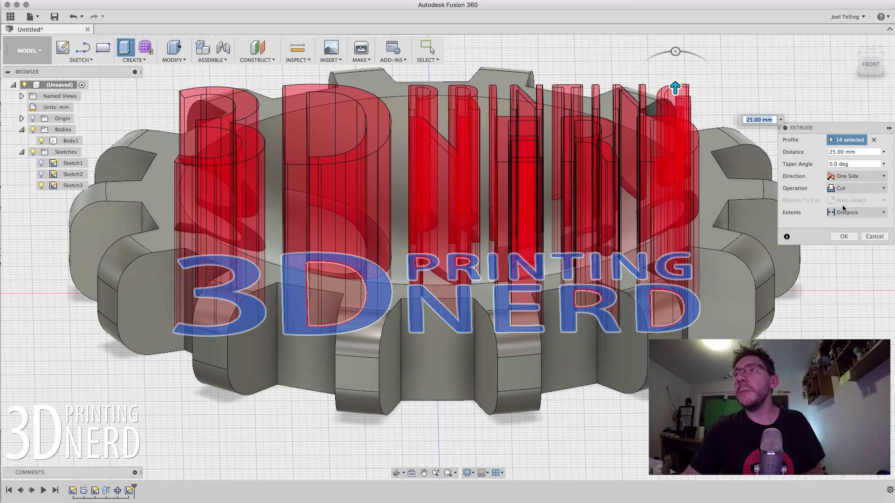
{"action": "left_click", "coordinate": [844, 237]}
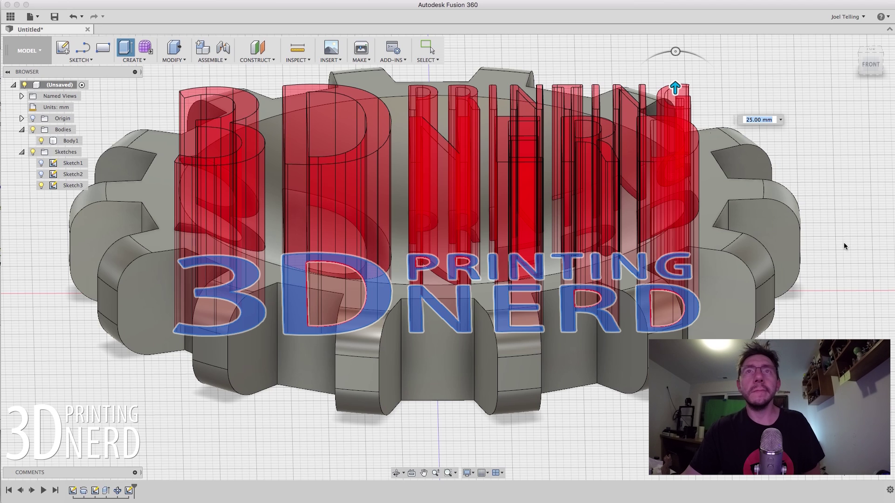
Examine the cut-through logo from above and from the dish's underside, checking the enclosed areas of the letters.
{"action": "left_click", "coordinate": [703, 137]}
{"action": "middle_click_drag", "start_coordinate": [703, 136], "coordinate": [685, 170], "text": "shift"}
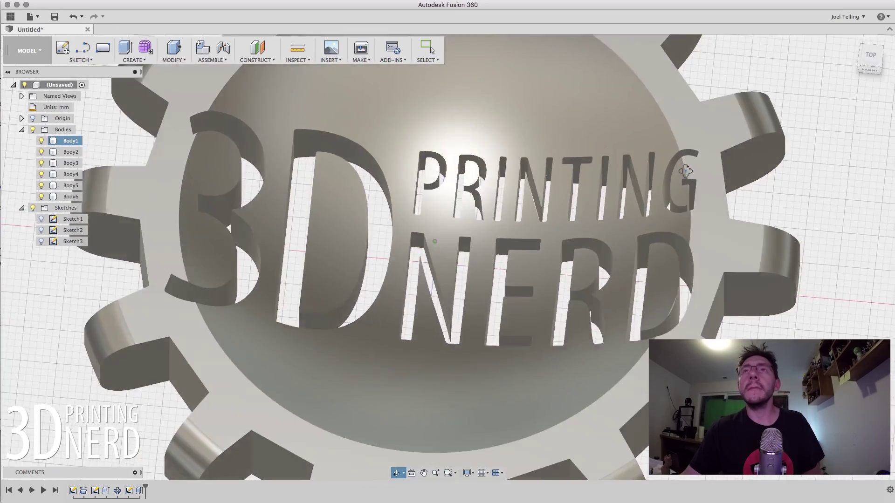
{"action": "scroll", "coordinate": [685, 171], "scroll_direction": "down", "scroll_amount": 10}
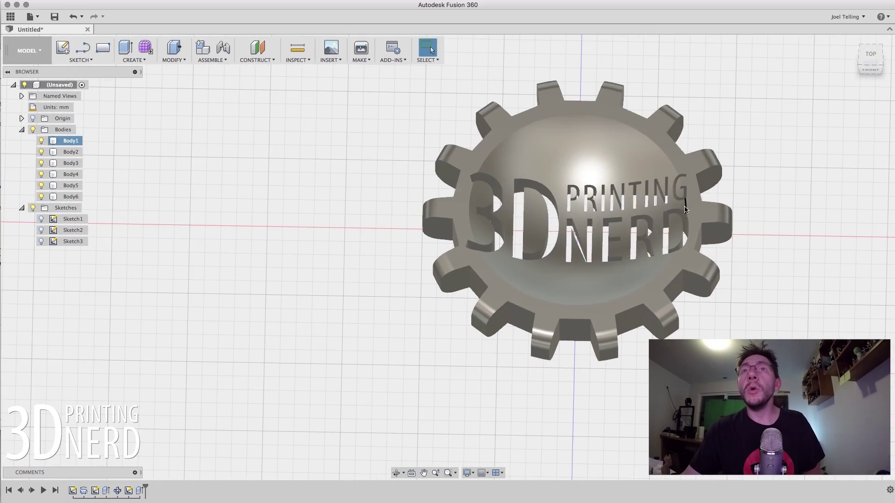
{"action": "middle_click_drag", "start_coordinate": [685, 210], "coordinate": [775, 242], "text": "shift"}
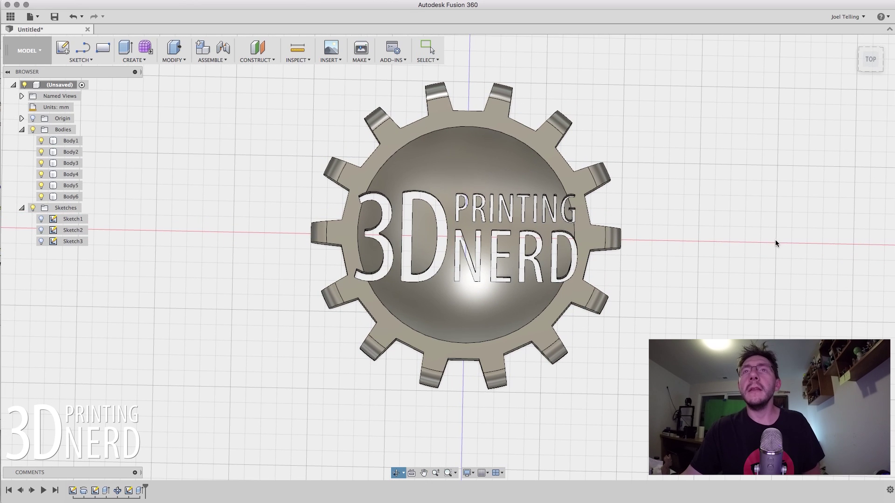
{"action": "middle_click_drag", "start_coordinate": [722, 267], "coordinate": [561, 249], "text": "shift"}
{"action": "scroll", "coordinate": [674, 271], "scroll_direction": "up", "scroll_amount": 3}
{"action": "left_click", "coordinate": [572, 147]}
{"action": "middle_click_drag", "start_coordinate": [573, 147], "coordinate": [520, 262], "text": "shift"}
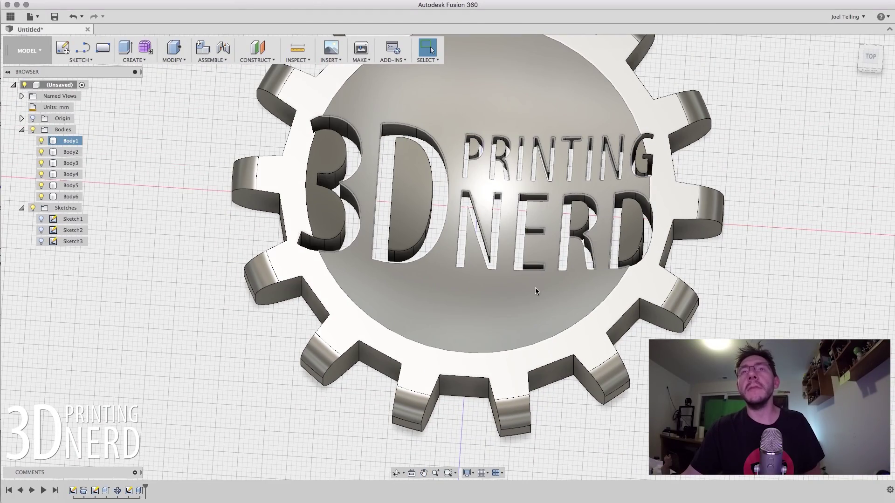
{"action": "left_click", "coordinate": [555, 415]}
{"action": "middle_click_drag", "start_coordinate": [555, 415], "coordinate": [577, 295], "text": "shift"}
{"action": "left_click", "coordinate": [539, 267]}
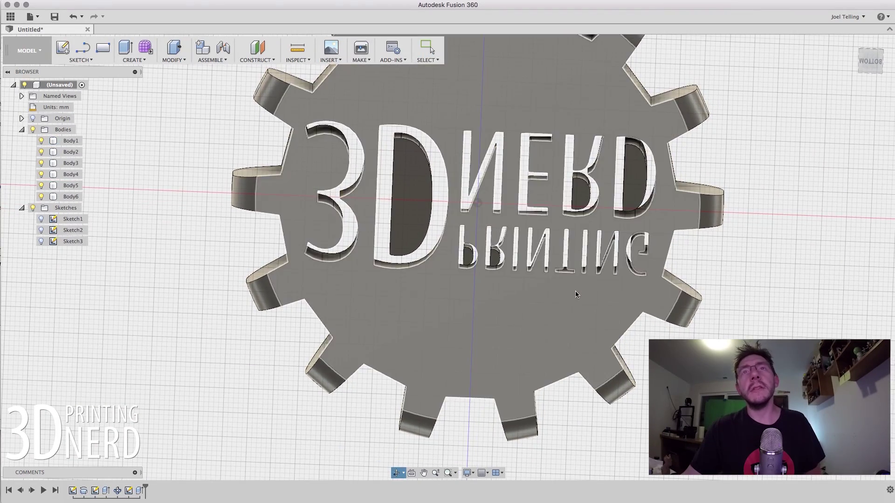
Start a sketch on the horizontal origin plane at the dish's underside and draw a rectangle across the large D.
{"action": "scroll", "coordinate": [538, 267], "scroll_direction": "up", "scroll_amount": 5}
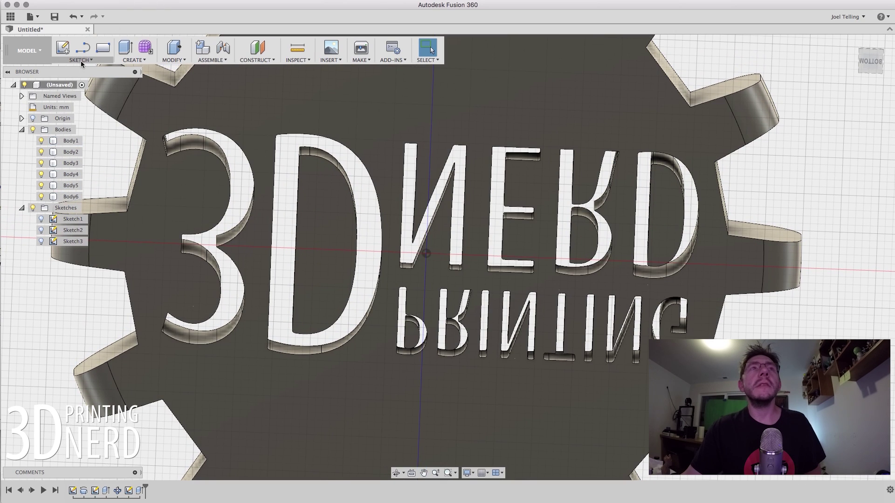
{"action": "left_click", "coordinate": [82, 61]}
{"action": "left_click", "coordinate": [83, 70]}
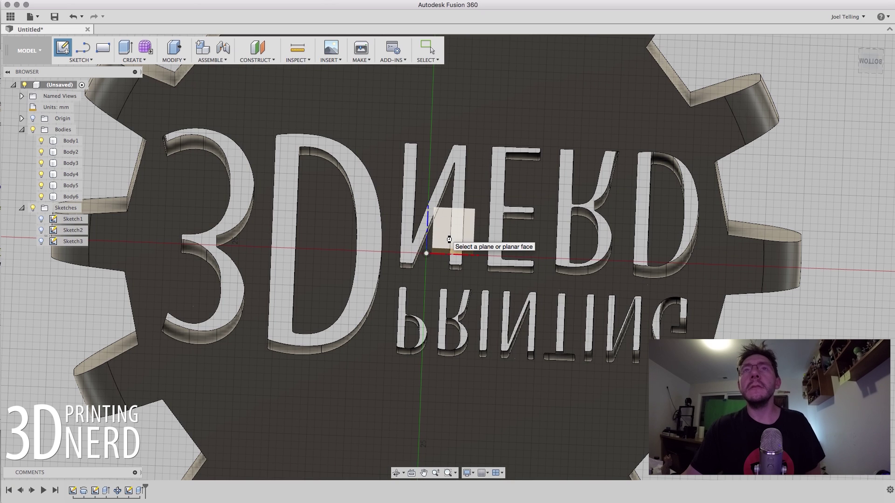
{"action": "left_click", "coordinate": [448, 239]}
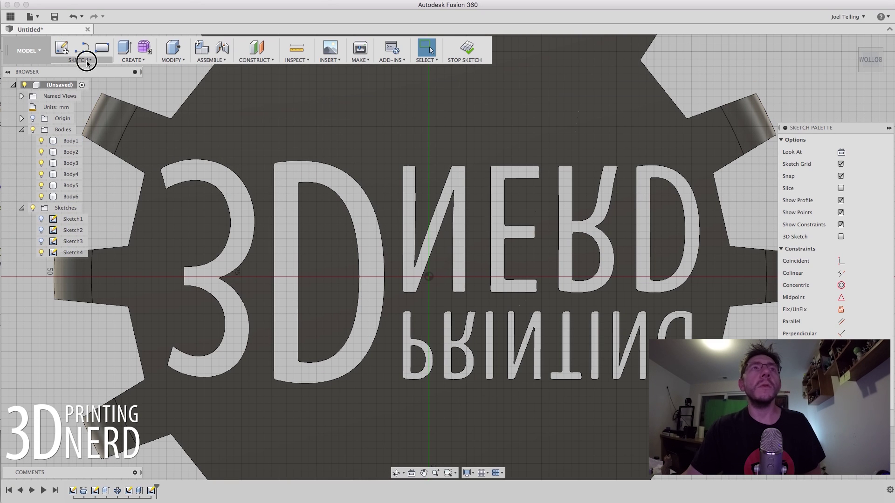
{"action": "left_click", "coordinate": [87, 61]}
{"action": "mouse_move", "coordinate": [85, 89]}
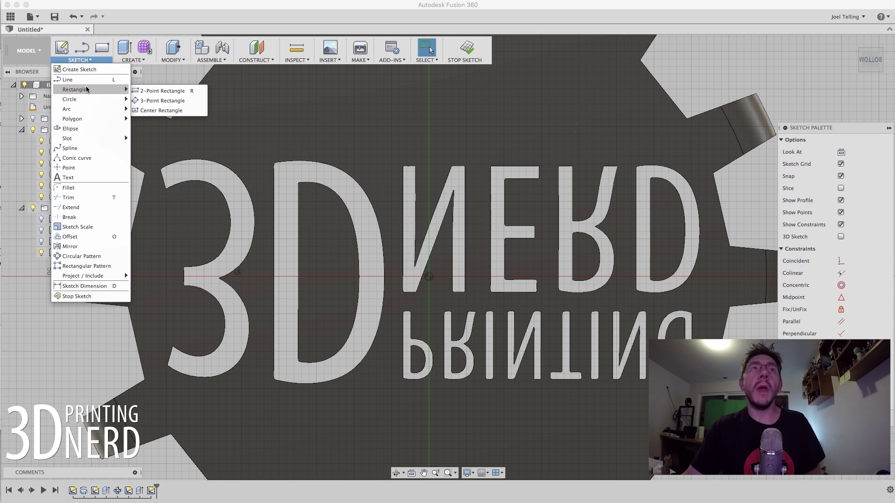
{"action": "left_click", "coordinate": [143, 91]}
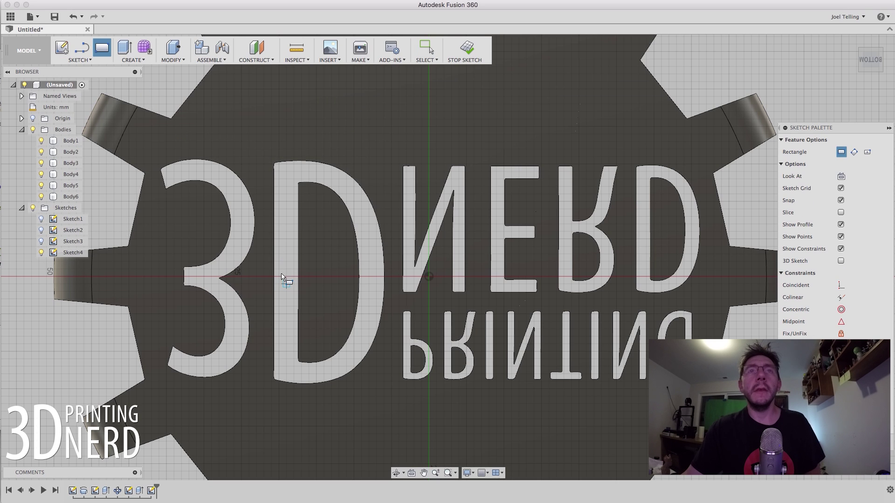
{"action": "left_click", "coordinate": [265, 262]}
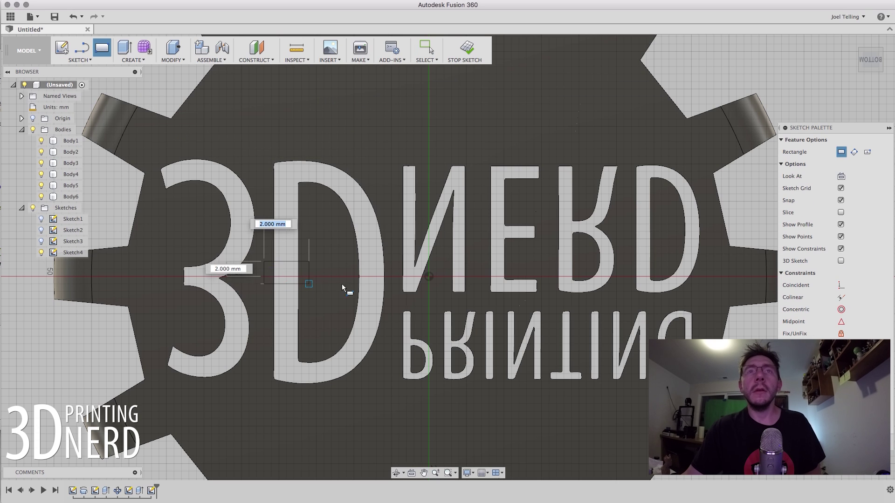
{"action": "left_click", "coordinate": [392, 294]}
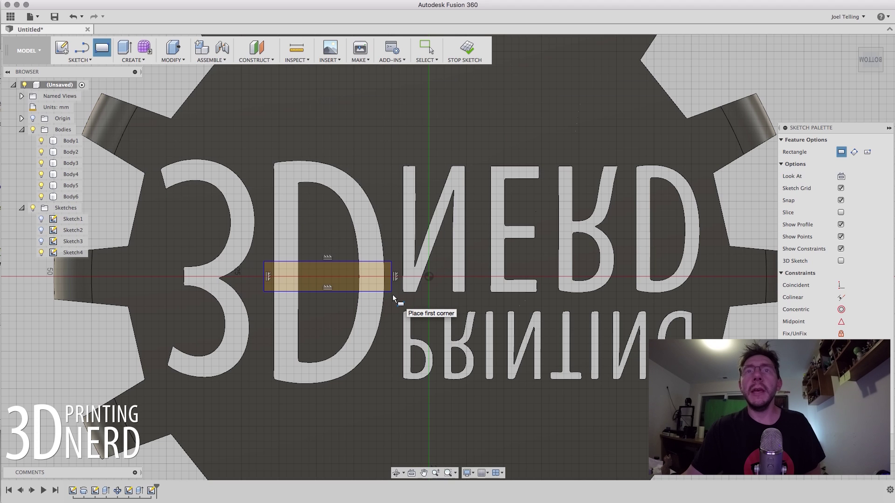
Sketch a rectangle across the P and R of PRINTING and a 10 by 3 mm rectangle across the R of NERD.
{"action": "left_click", "coordinate": [396, 355]}
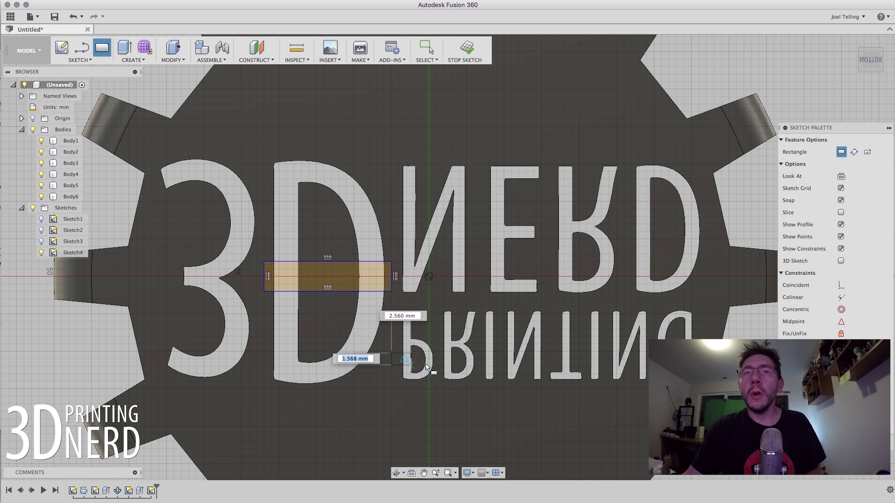
{"action": "left_click", "coordinate": [481, 368]}
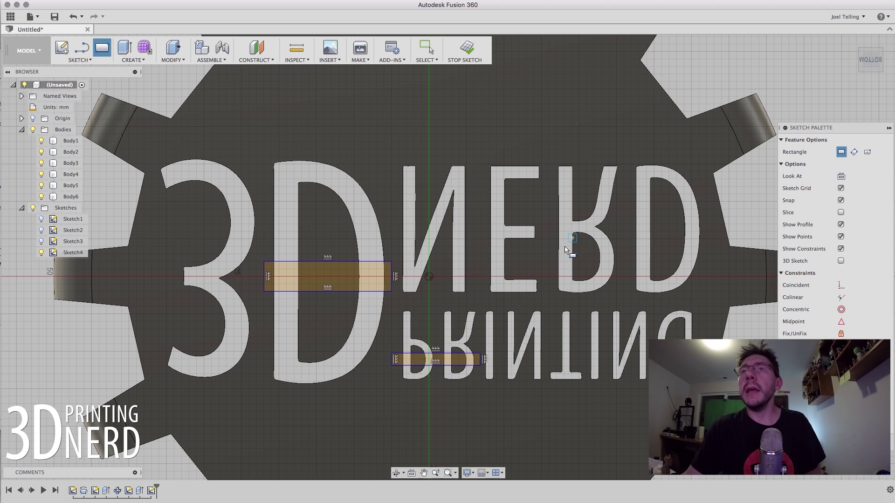
{"action": "left_click", "coordinate": [550, 246]}
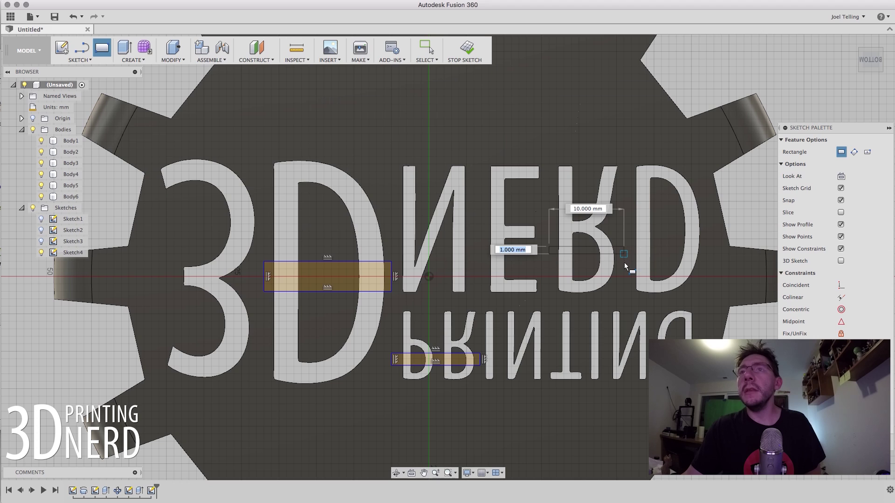
{"action": "type", "text": "3"}
{"action": "key", "text": "Return"}
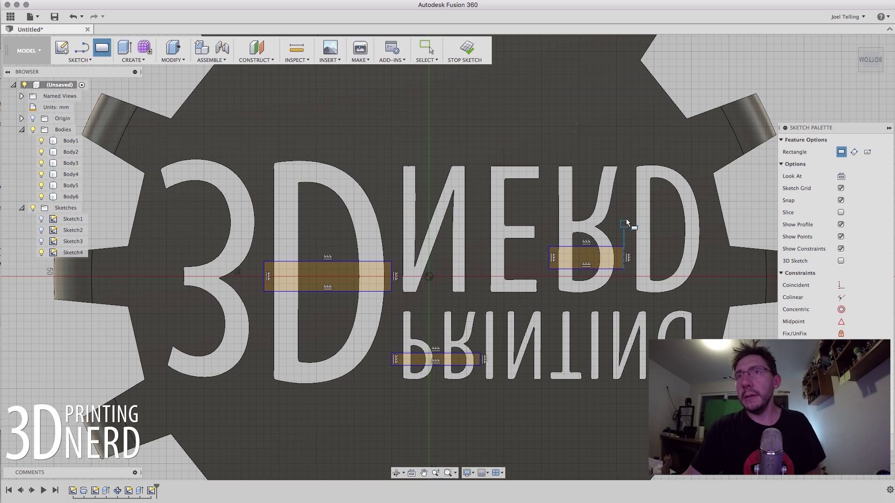
Sketch a rectangle across the D of NERD and finish the sketch.
{"action": "left_click", "coordinate": [624, 238]}
{"action": "left_click", "coordinate": [709, 239]}
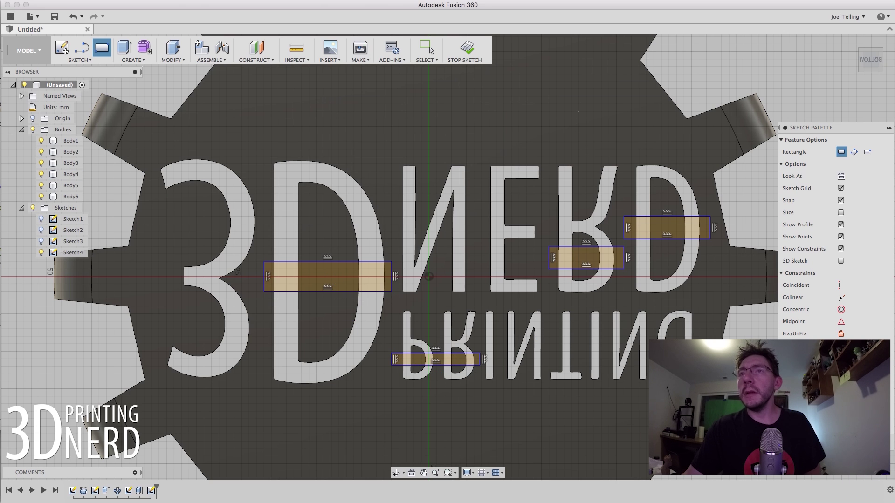
{"action": "left_click", "coordinate": [465, 49]}
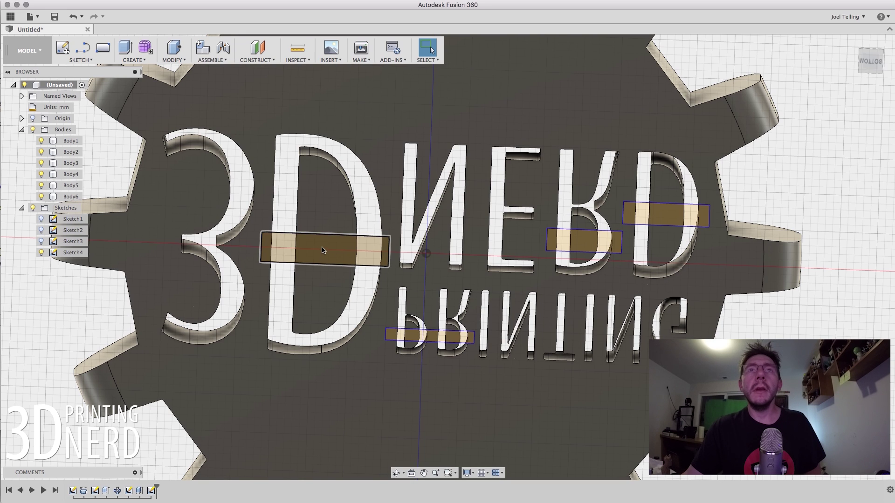
Select all four rectangles that bridge the letters D, P, R, R and D.
{"action": "left_click", "coordinate": [323, 251]}
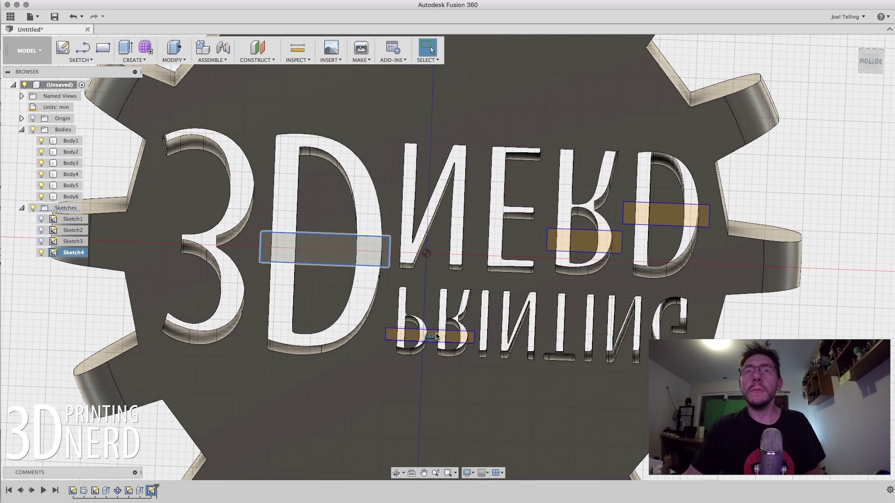
{"action": "left_click", "coordinate": [417, 365]}
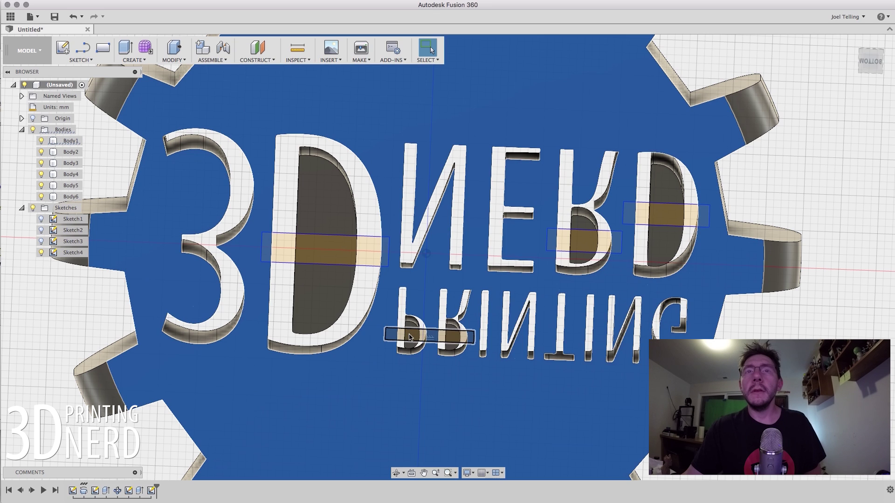
{"action": "left_click", "coordinate": [414, 336]}
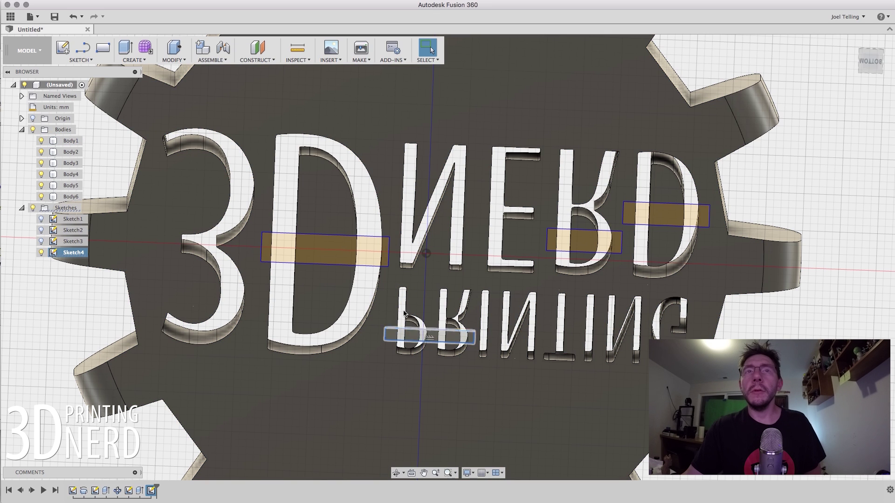
{"action": "left_click", "coordinate": [347, 258]}
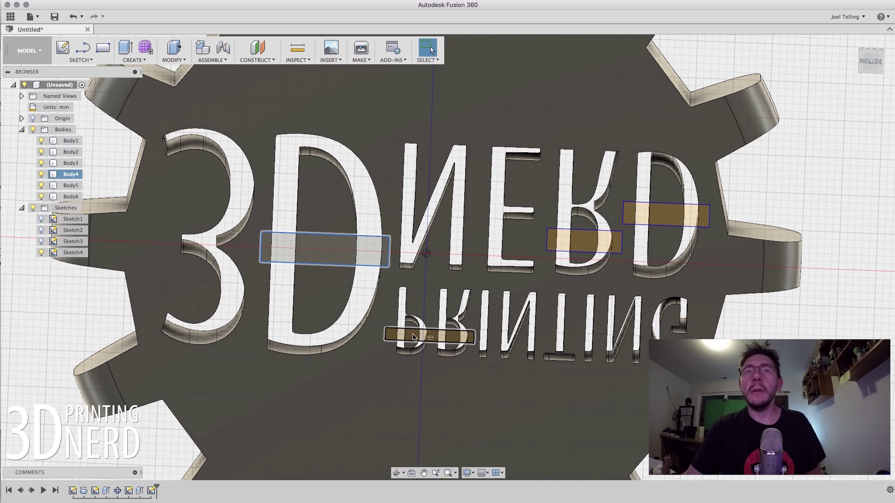
{"action": "left_click", "coordinate": [413, 334], "text": "shift"}
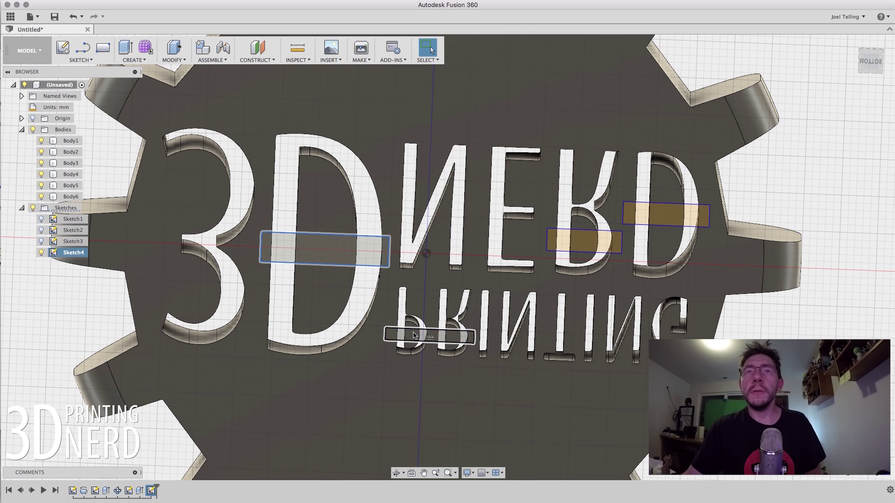
{"action": "left_click", "coordinate": [586, 241], "text": "shift"}
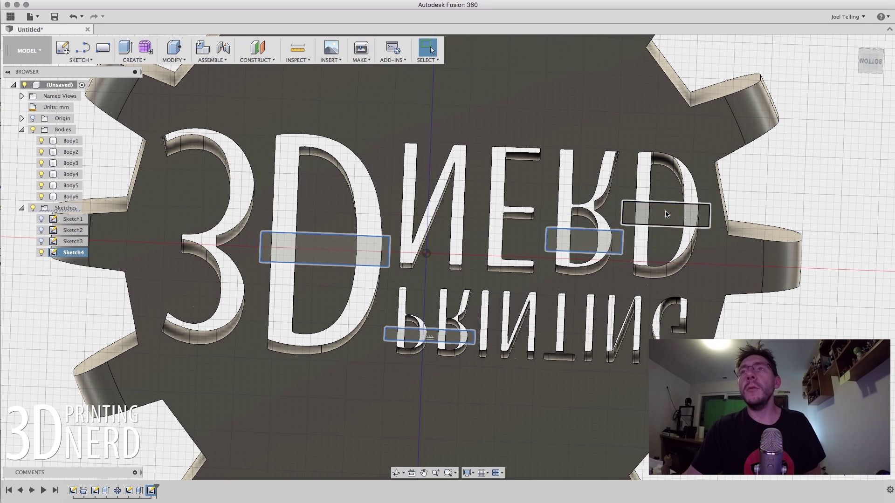
{"action": "left_click", "coordinate": [667, 215], "text": "shift"}
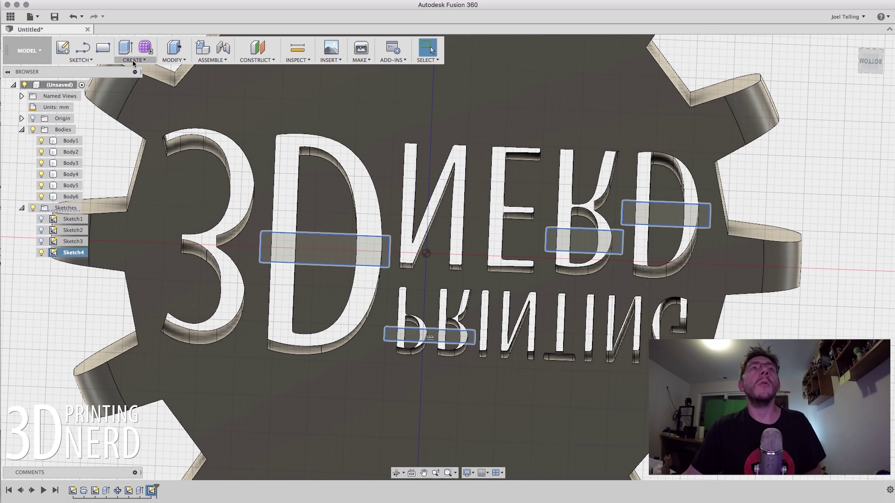
Extrude the four bridge rectangles 2.5 mm up into the dish and join them to the body.
{"action": "left_click", "coordinate": [133, 61]}
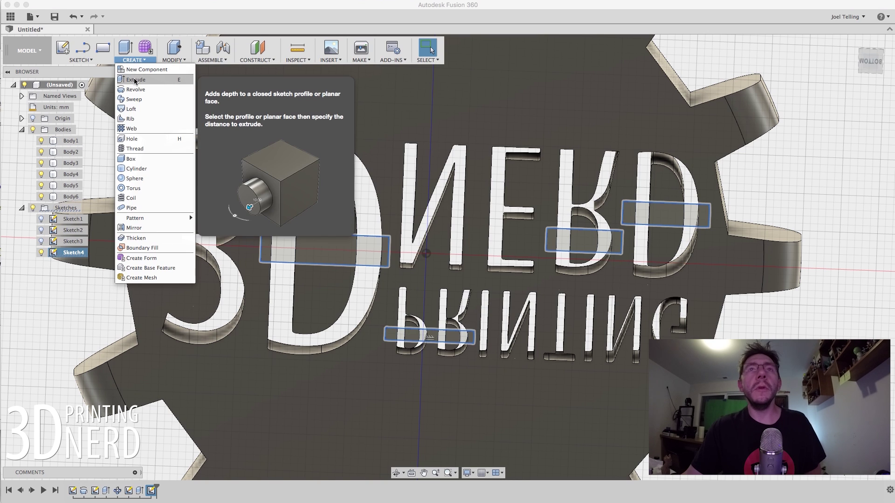
{"action": "left_click", "coordinate": [134, 80]}
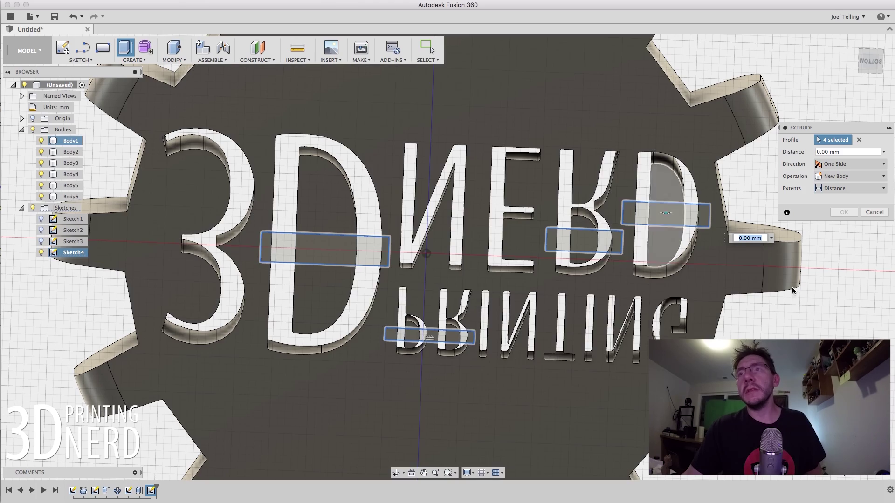
{"action": "middle_click_drag", "start_coordinate": [815, 306], "coordinate": [823, 343], "text": "shift"}
{"action": "left_click", "coordinate": [848, 152]}
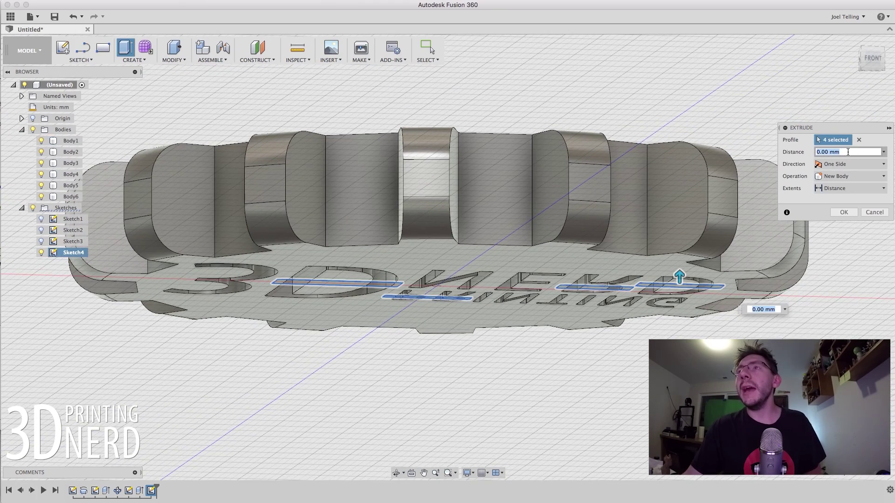
{"action": "type", "text": "2.5"}
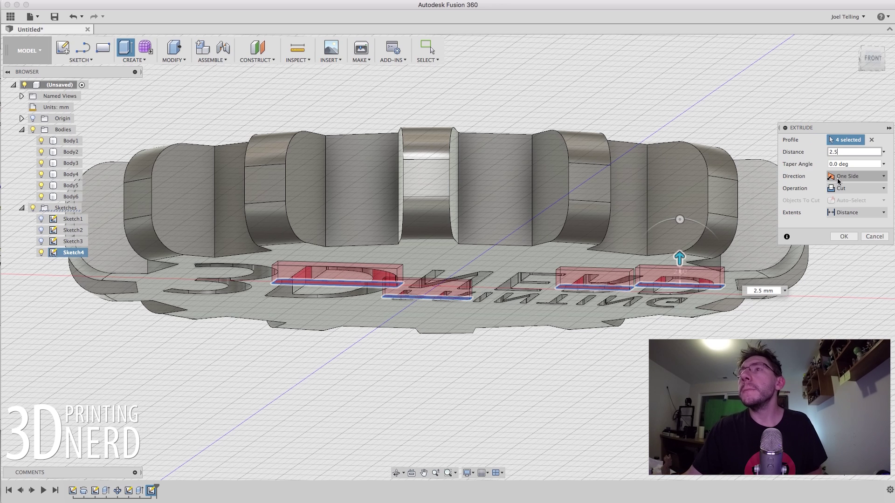
{"action": "left_click", "coordinate": [846, 189]}
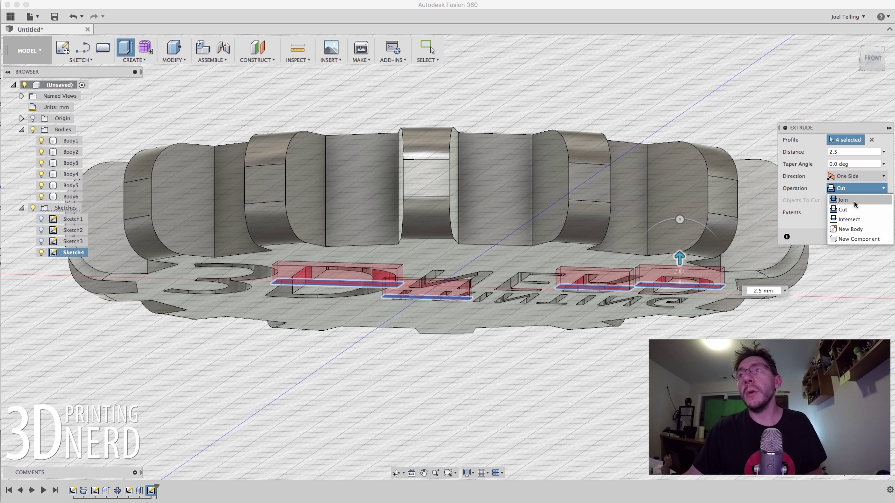
{"action": "left_click", "coordinate": [856, 201]}
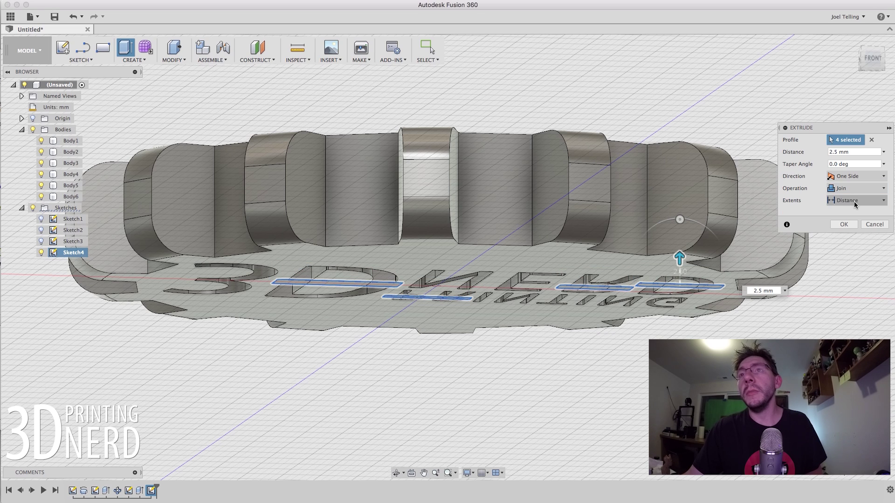
{"action": "left_click", "coordinate": [843, 225]}
Examine the bridges inside the cut letters from several angles, and the whole gear-rimmed dish from above.
{"action": "middle_click_drag", "start_coordinate": [568, 114], "coordinate": [413, 280], "text": "shift"}
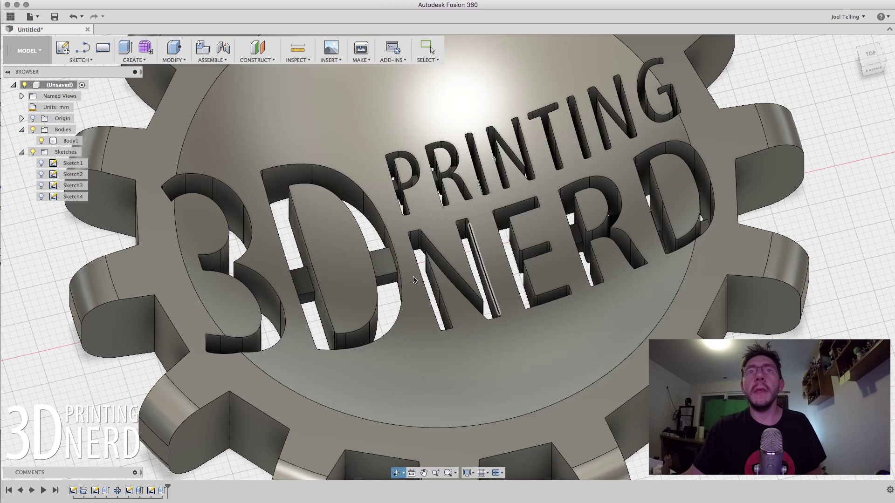
{"action": "left_click", "coordinate": [414, 280]}
{"action": "mouse_move", "coordinate": [276, 273]}
{"action": "middle_mouse_down", "text": "shift"}
{"action": "mouse_move", "coordinate": [566, 174]}
{"action": "mouse_move", "coordinate": [545, 183]}
{"action": "middle_mouse_up", "text": "shift"}
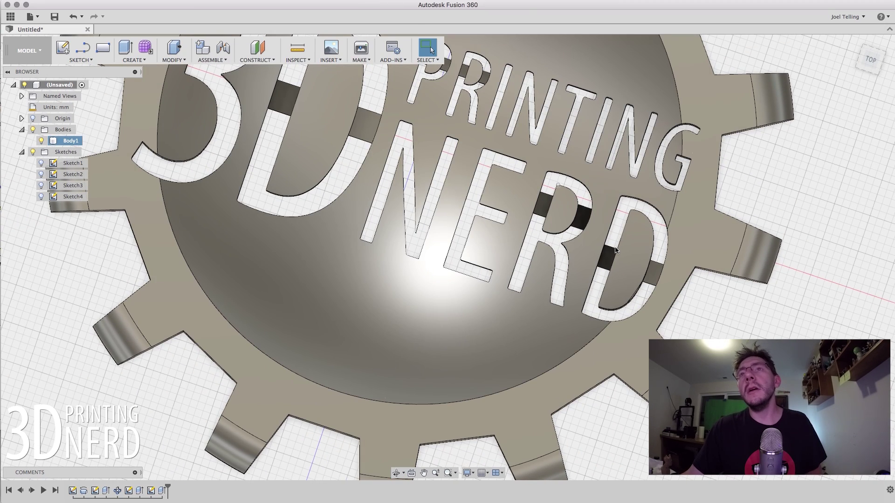
{"action": "middle_click_drag", "start_coordinate": [637, 266], "coordinate": [745, 306], "text": "shift"}
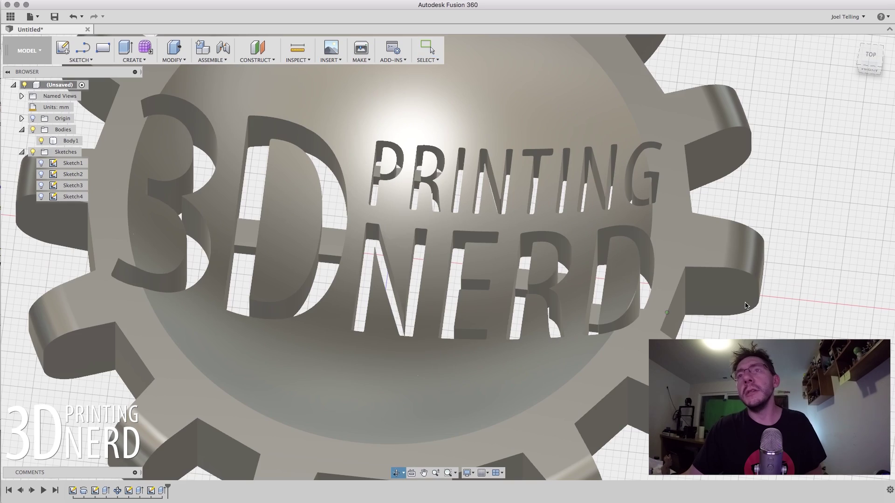
{"action": "scroll", "coordinate": [745, 303], "scroll_direction": "down", "scroll_amount": 5}
{"action": "middle_click_drag", "start_coordinate": [830, 289], "coordinate": [663, 270]}
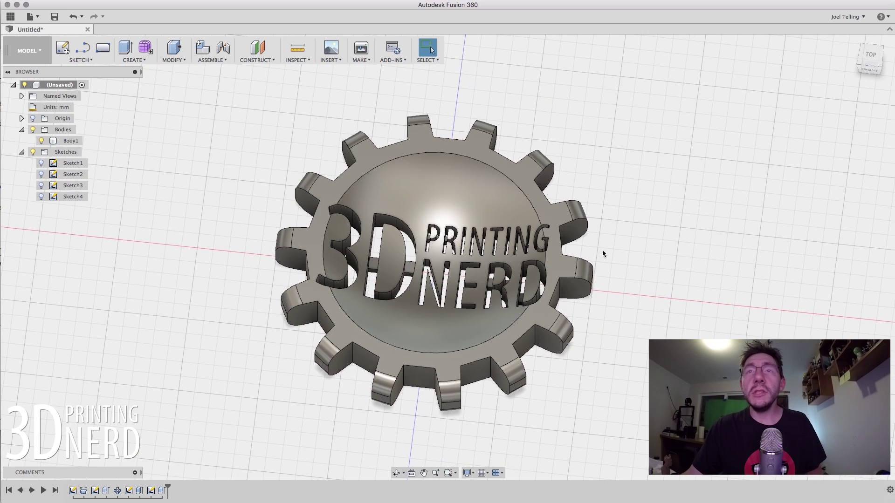
{"action": "mouse_move", "coordinate": [614, 248]}
{"action": "middle_mouse_down", "text": "shift"}
{"action": "mouse_move", "coordinate": [619, 270]}
{"action": "mouse_move", "coordinate": [608, 253]}
{"action": "middle_mouse_up", "text": "shift"}
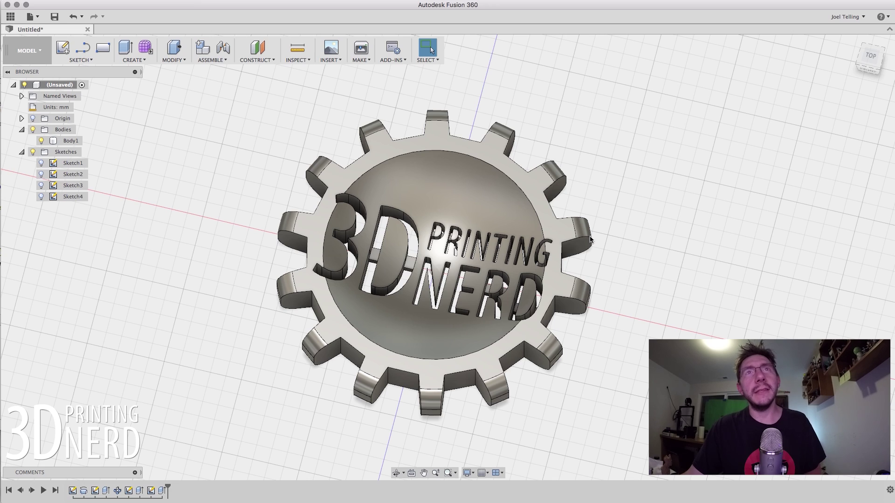
Export the dish body as the STL file boogermuffin.stl in the logo folder, with sending to a 3D print utility turned off.
{"action": "left_click", "coordinate": [363, 62]}
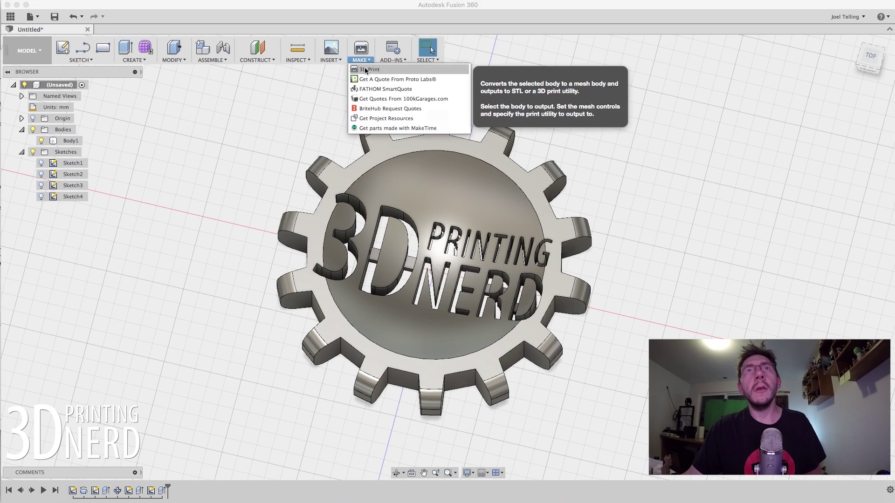
{"action": "left_click", "coordinate": [365, 69]}
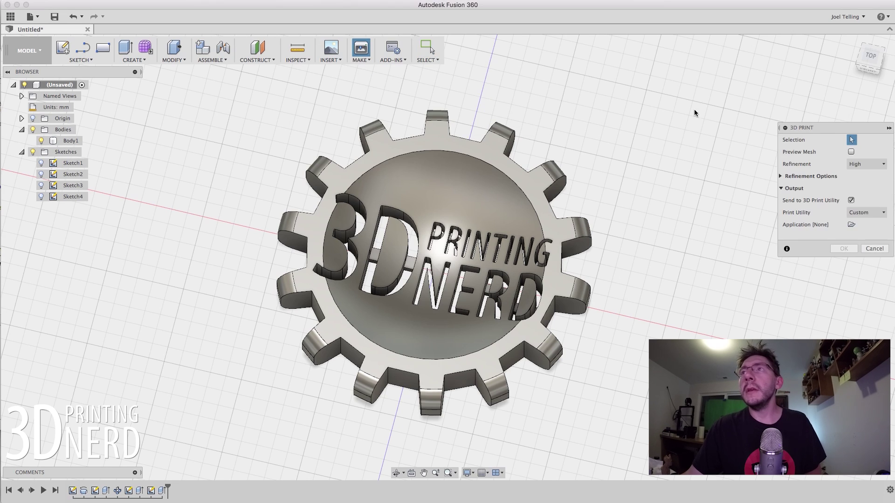
{"action": "left_click", "coordinate": [490, 187]}
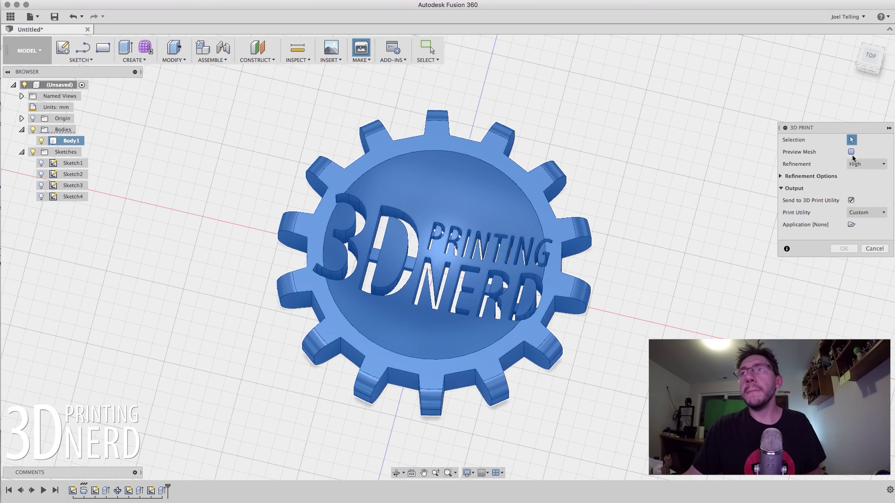
{"action": "left_click", "coordinate": [851, 201]}
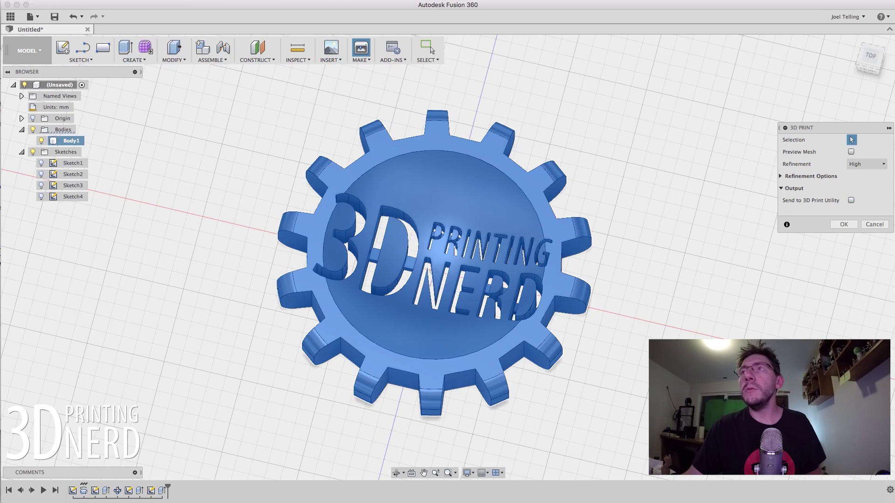
{"action": "left_click", "coordinate": [843, 225]}
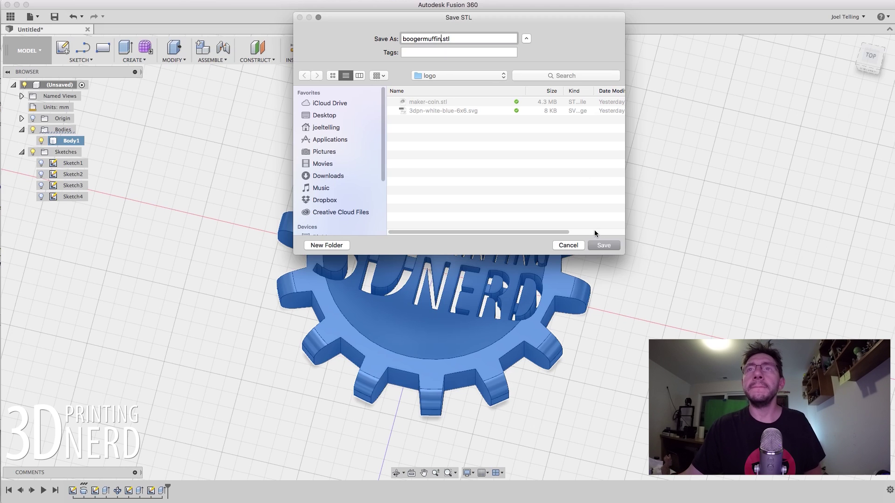
{"action": "left_click", "coordinate": [598, 244]}
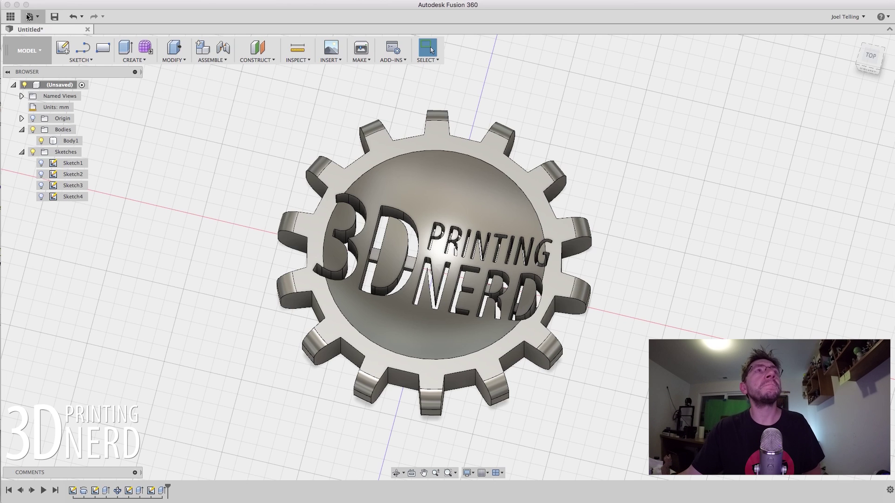
Open the saved Maker Coin v1 design from the project's files and view it from above and at an angle.
{"action": "left_click", "coordinate": [11, 16]}
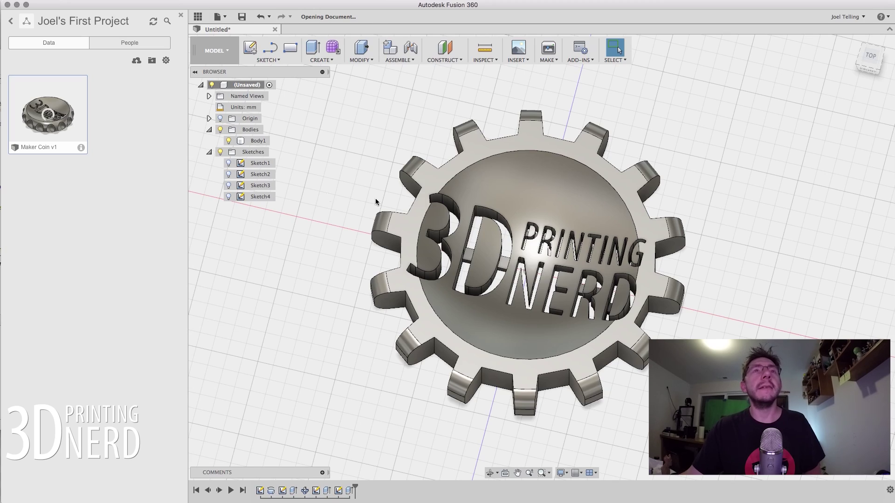
{"action": "middle_click_drag", "start_coordinate": [293, 212], "coordinate": [323, 257], "text": "shift"}
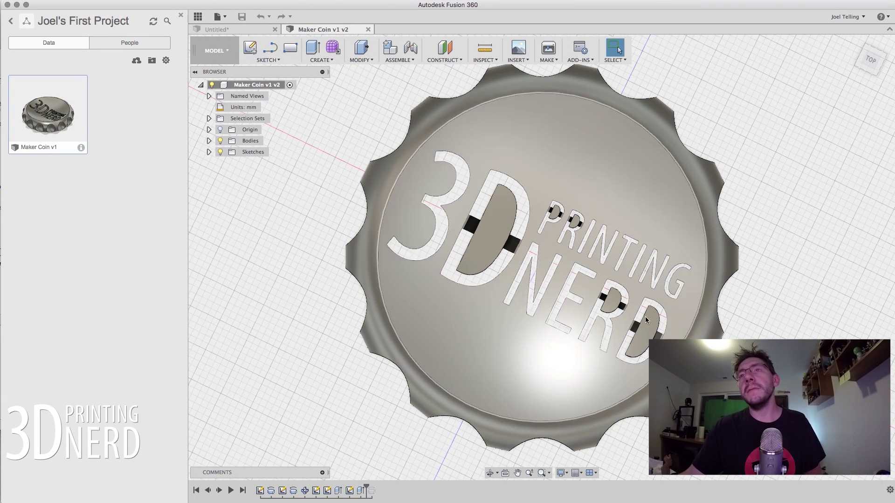
{"action": "middle_click_drag", "start_coordinate": [205, 261], "coordinate": [205, 197], "text": "shift"}
Show Sketch5 of the coin, and hide and restore the bodies to examine the revolve profile.
{"action": "left_click", "coordinate": [209, 152]}
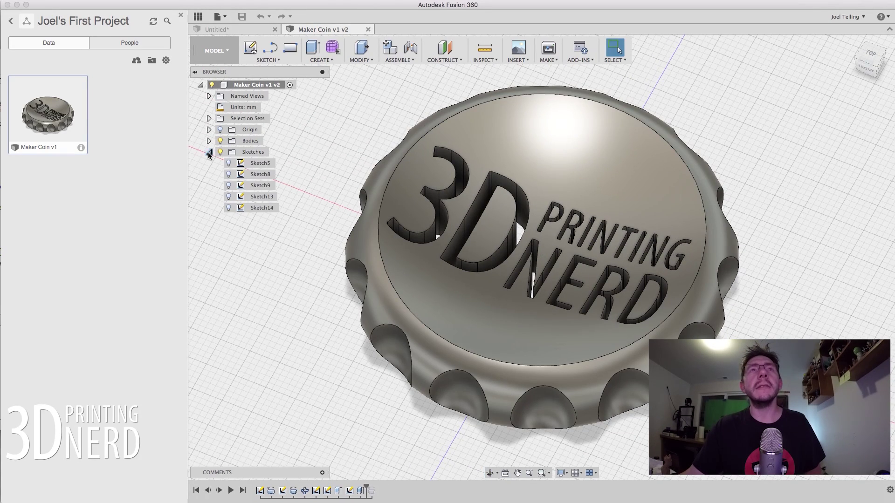
{"action": "left_click", "coordinate": [228, 163]}
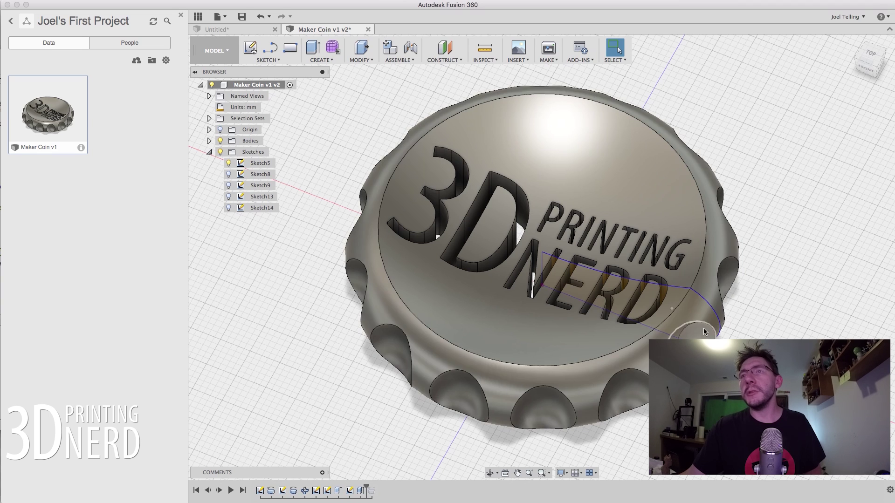
{"action": "left_click", "coordinate": [220, 141]}
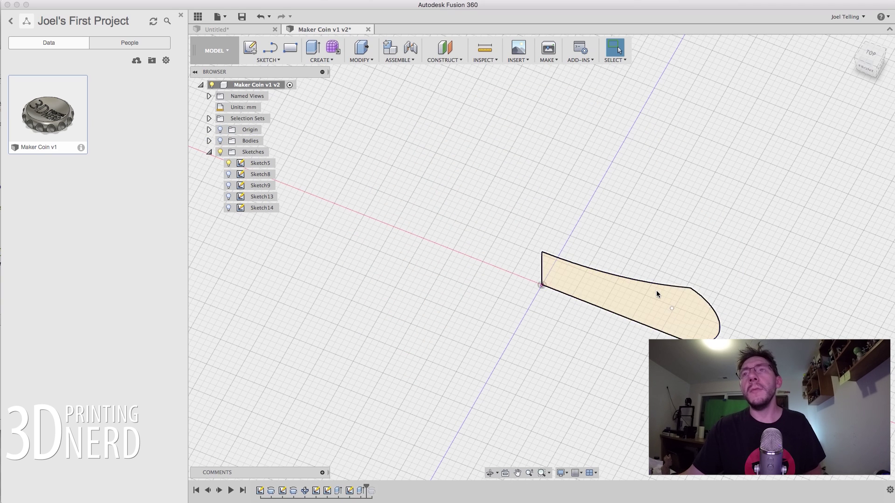
{"action": "left_click", "coordinate": [220, 141]}
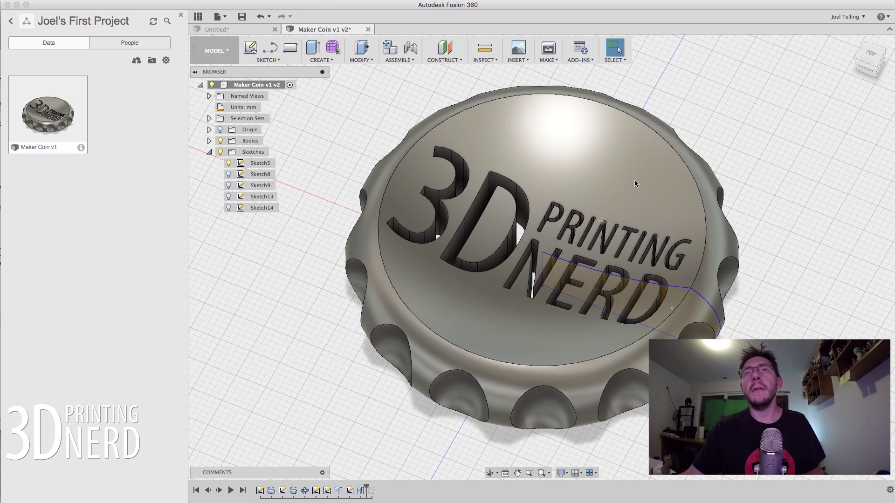
Hide Sketch5, briefly show Sketch8 to examine the grip cutout profile, and view the coin from the top.
{"action": "left_click", "coordinate": [228, 163]}
{"action": "left_click", "coordinate": [229, 175]}
{"action": "left_click", "coordinate": [228, 174]}
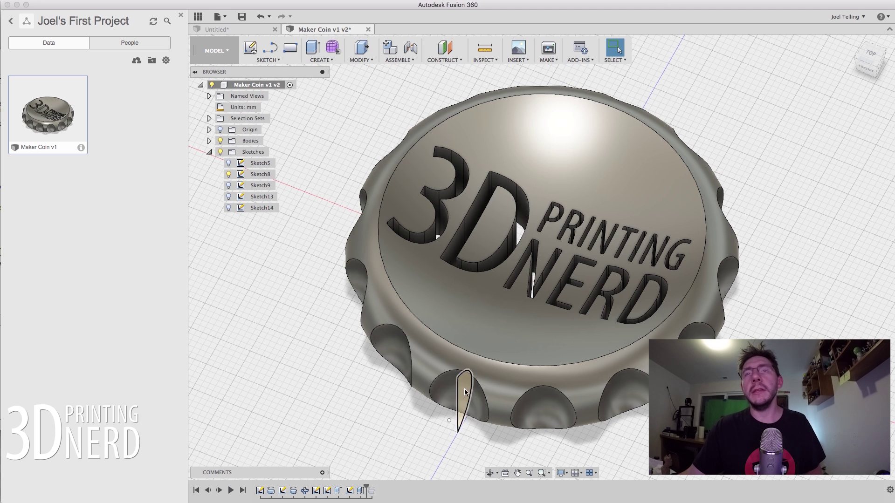
{"action": "left_click", "coordinate": [228, 174]}
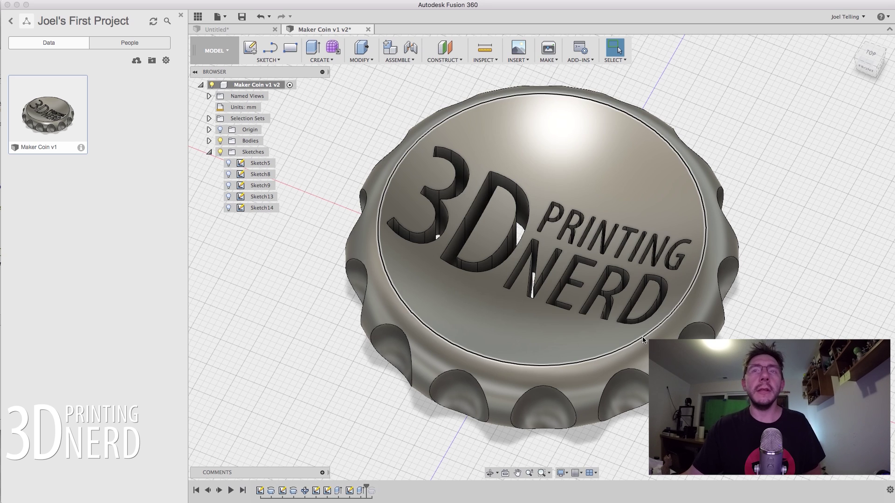
{"action": "middle_click_drag", "start_coordinate": [643, 341], "coordinate": [640, 391], "text": "shift"}
{"action": "left_click", "coordinate": [871, 58]}
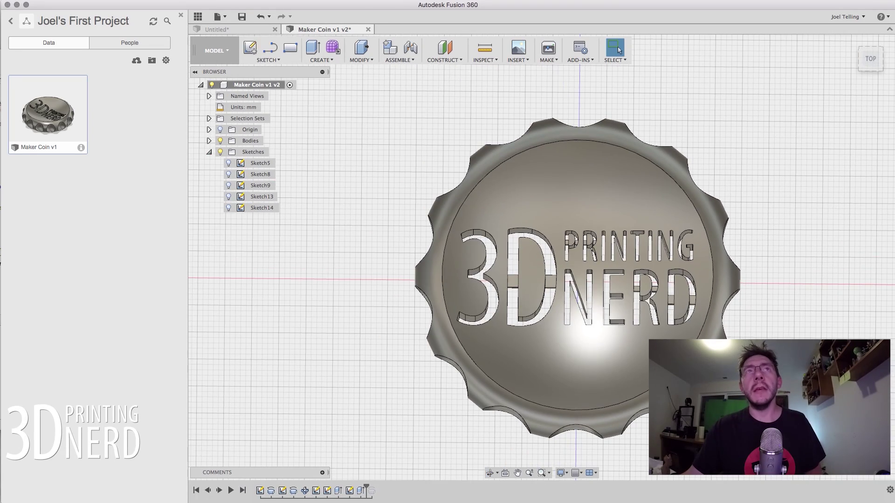
Leave the untitled dish design, hide the project's file list and examine the finished Maker Coin from above.
{"action": "left_click", "coordinate": [227, 31]}
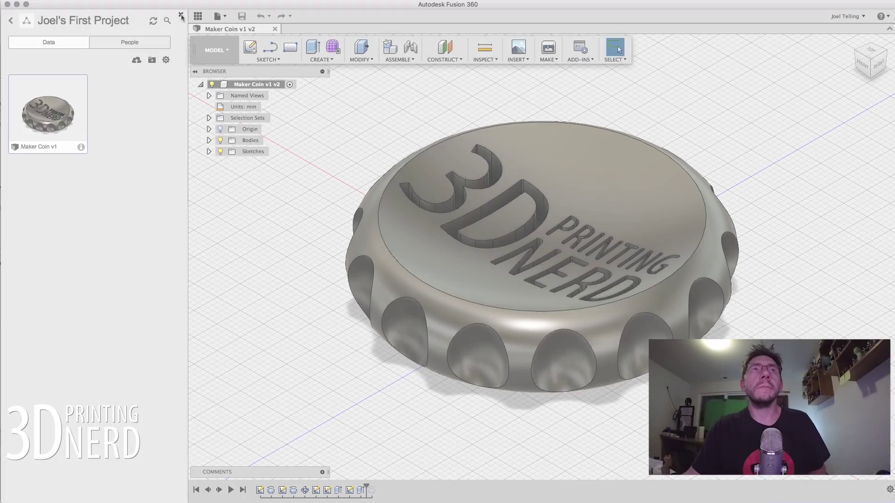
{"action": "left_click", "coordinate": [197, 16]}
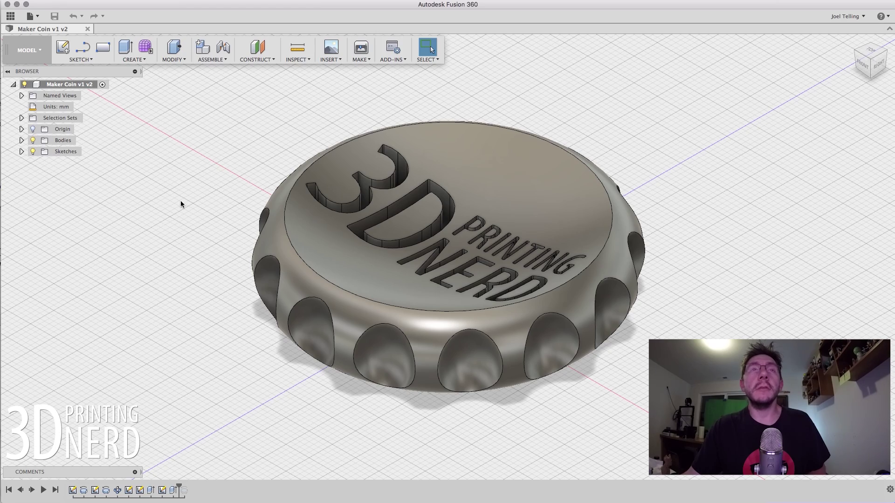
{"action": "middle_click_drag", "start_coordinate": [185, 210], "coordinate": [206, 251], "text": "shift"}
{"action": "middle_click_drag", "start_coordinate": [205, 211], "coordinate": [479, 270], "text": "shift"}
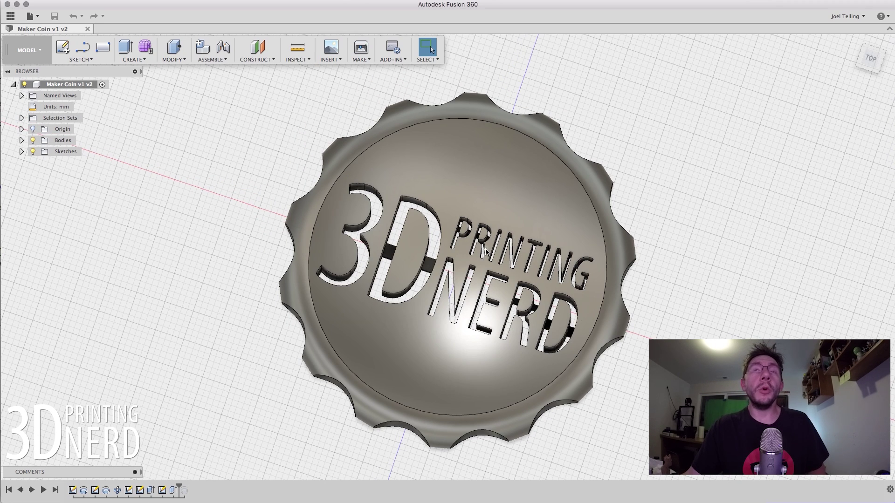